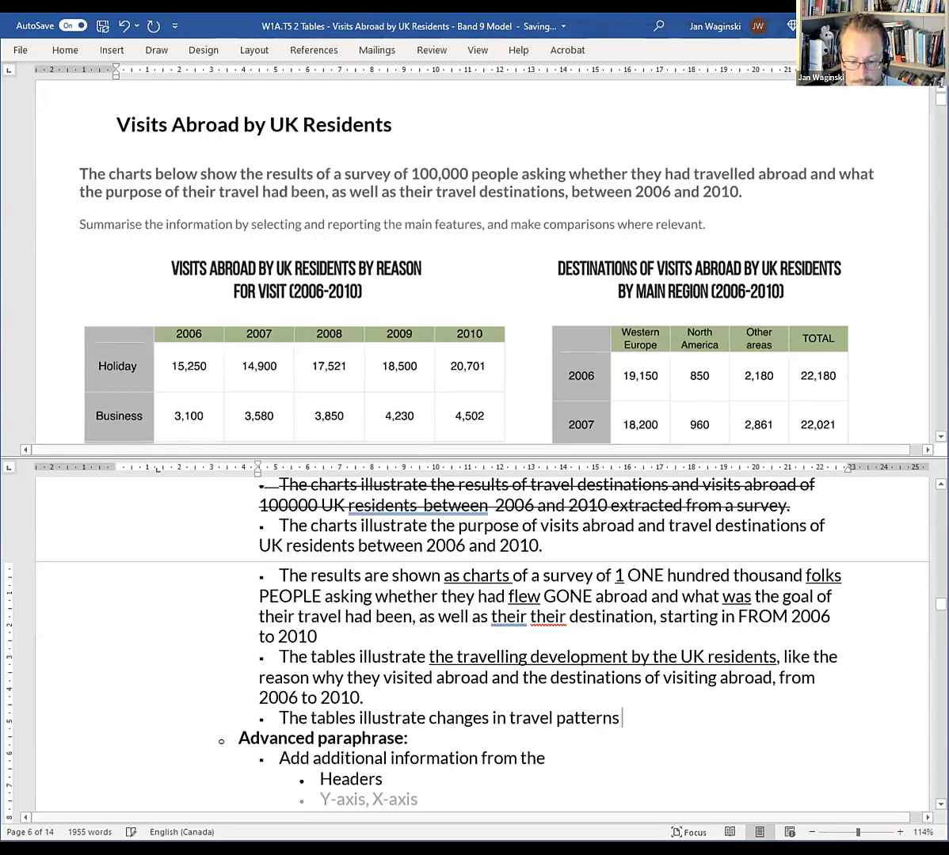
# Continue the bullet with 'by UK residents, such as why the visited abroad and the destinations of their visits'
pyautogui.write('by UK residents')
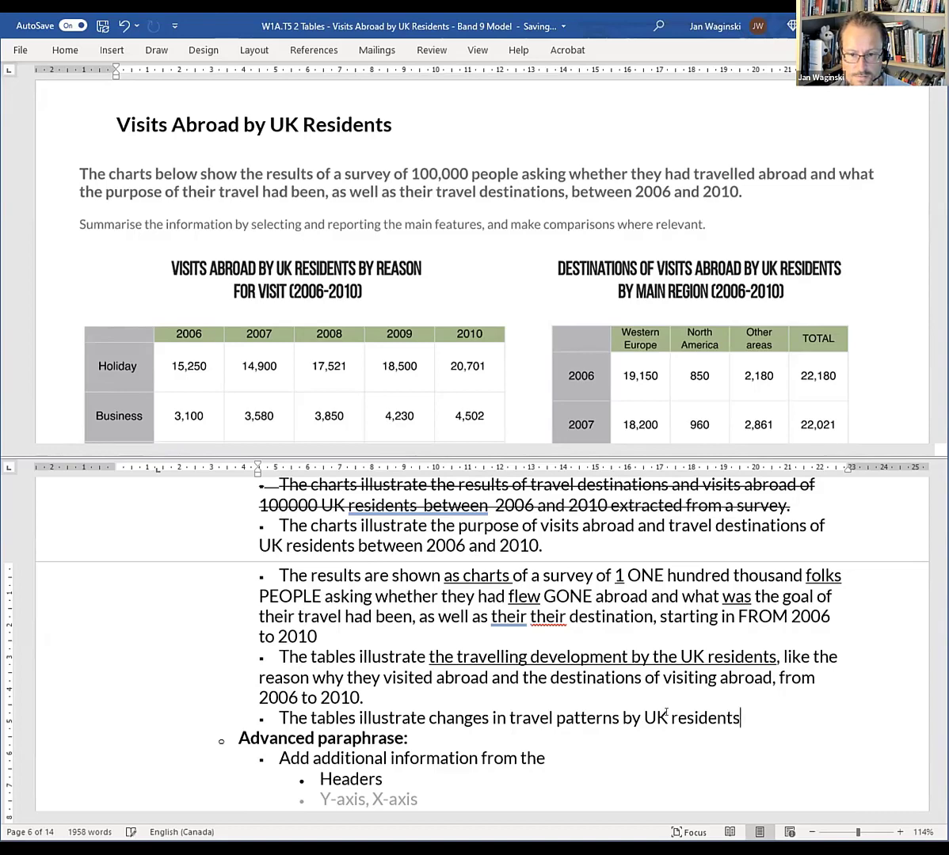
pyautogui.write(', such as why')
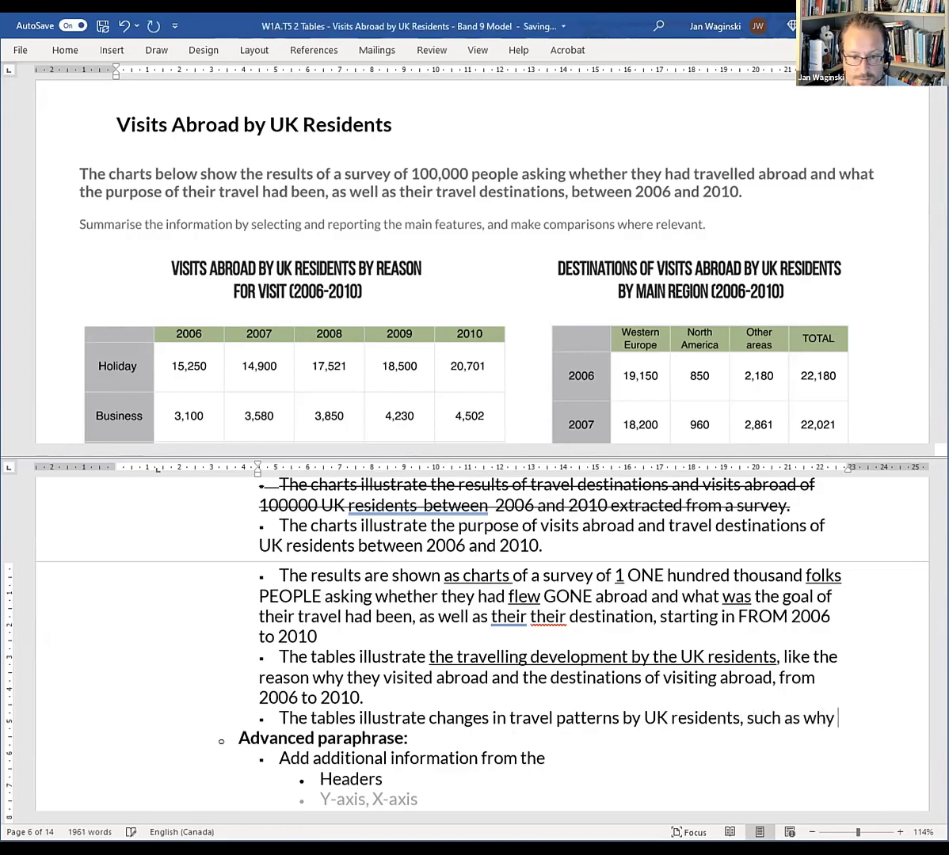
pyautogui.write(' the visit')
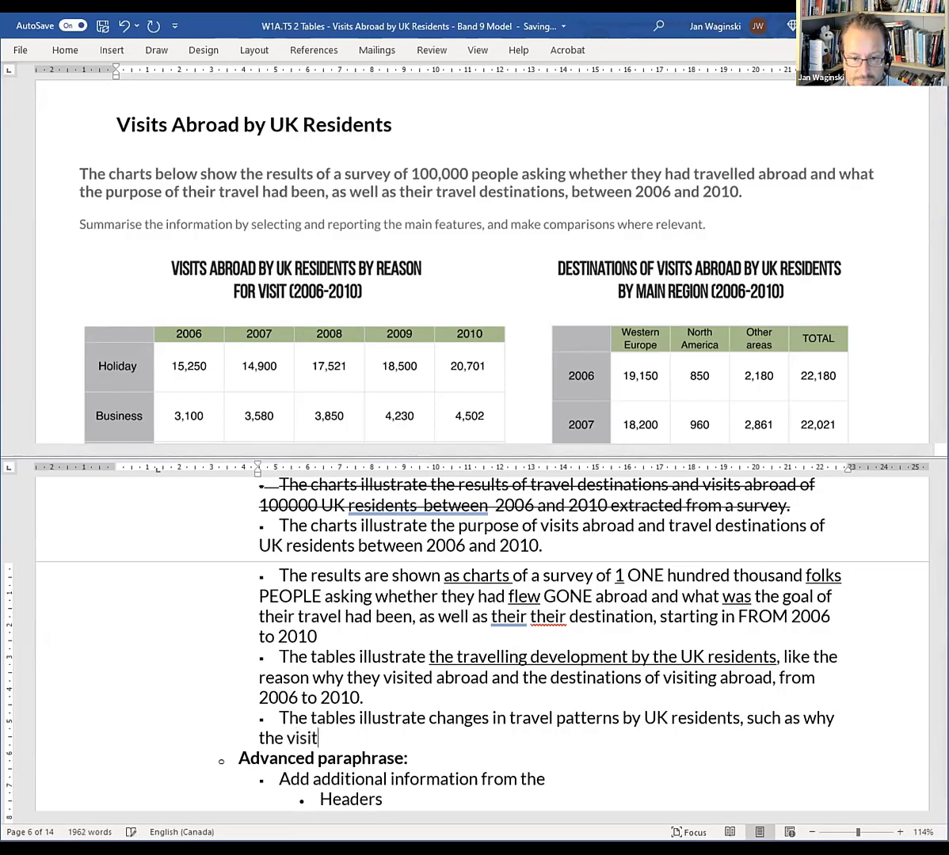
pyautogui.write('ed aborad')
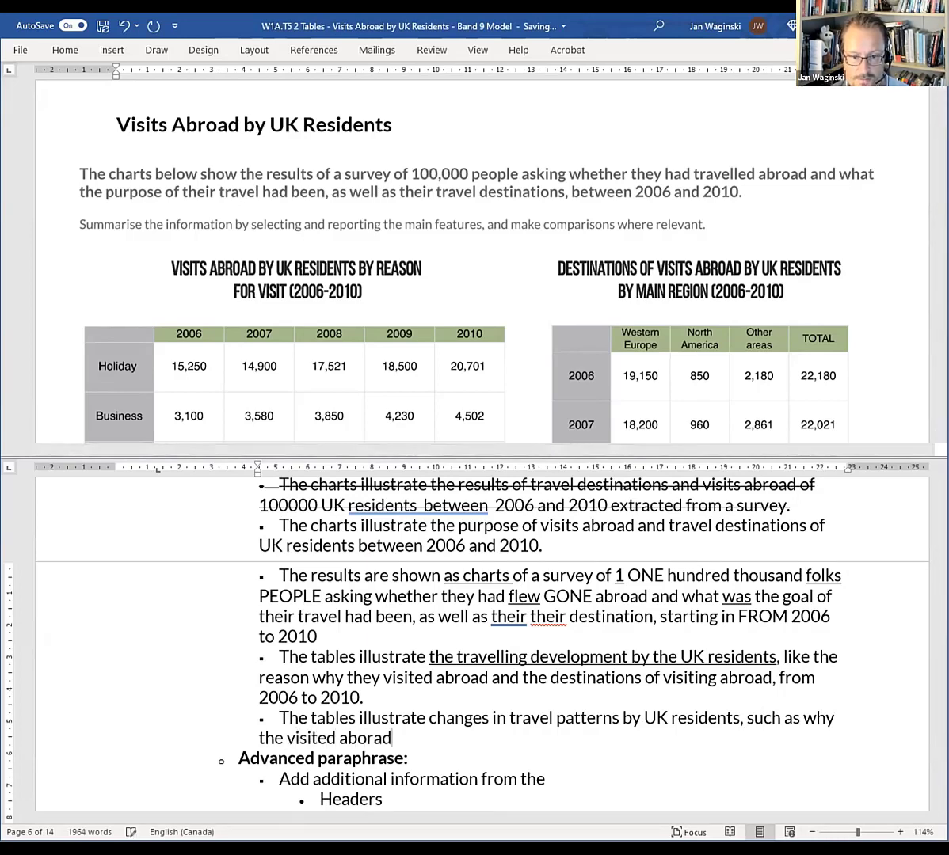
pyautogui.press('BackSpace')
pyautogui.press('BackSpace')
pyautogui.press('BackSpace')
pyautogui.press('BackSpace')
pyautogui.write('road')
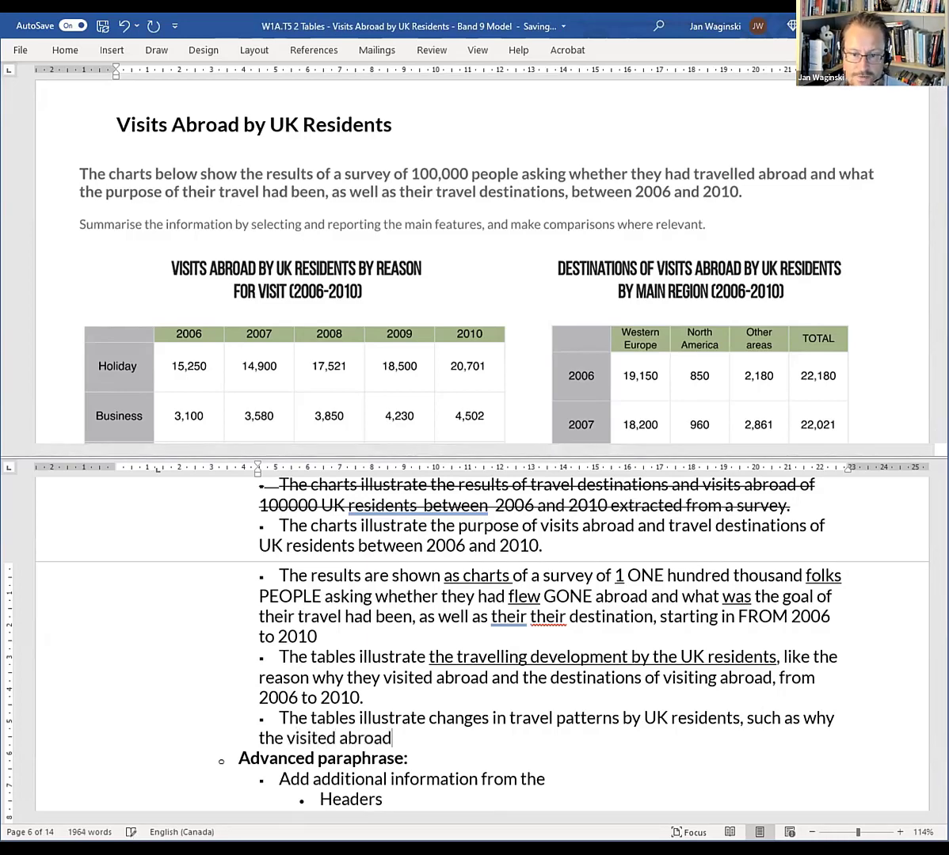
pyautogui.write(' and')
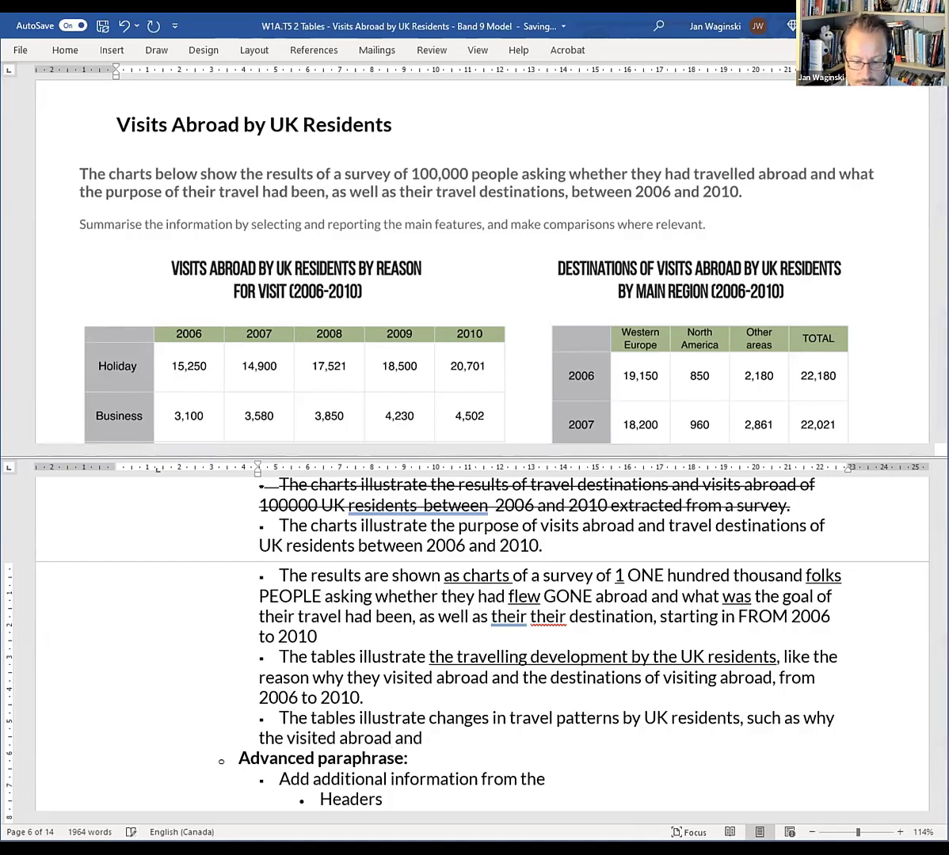
pyautogui.write(' the desti')
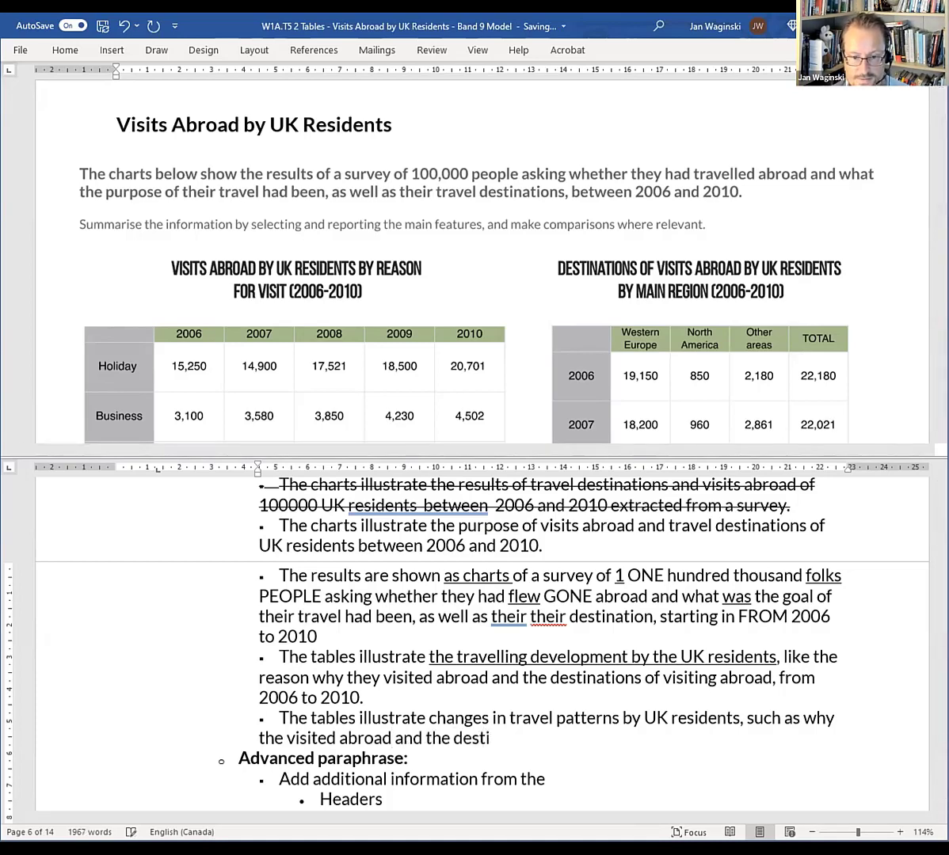
pyautogui.write('nations of their visits.')
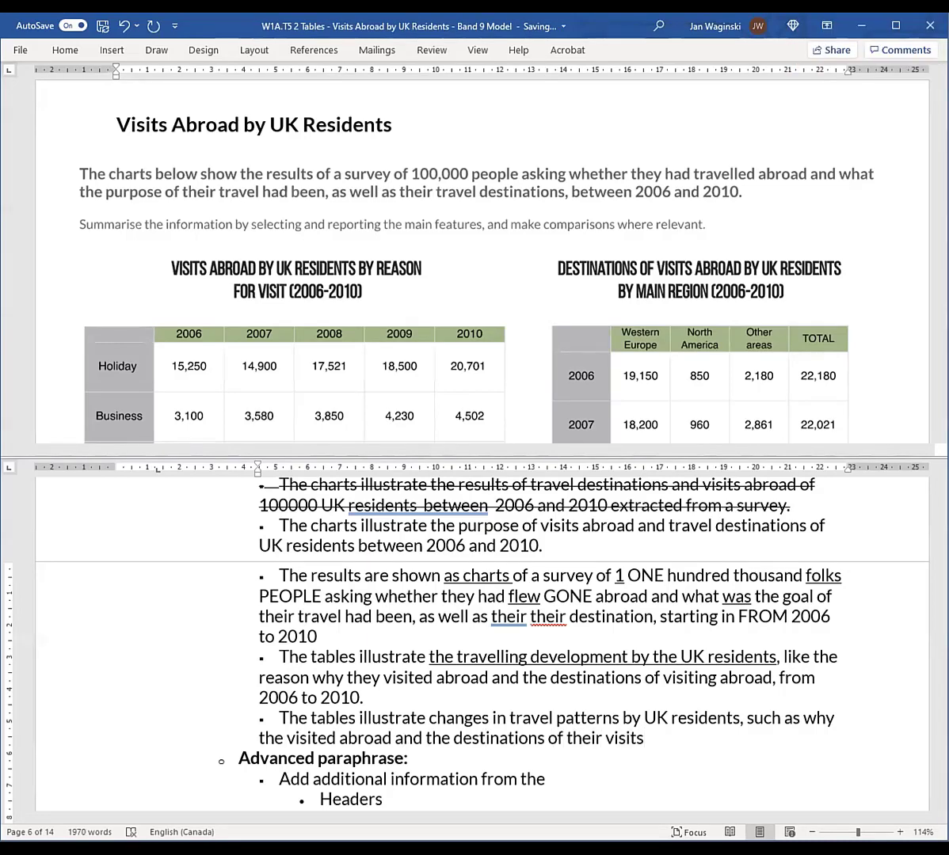
# Correct 'the' to 'they' and end the sentence with ', from 2006 to 2010.'
pyautogui.click(277, 743)
pyautogui.click(281, 745)
pyautogui.write('y')
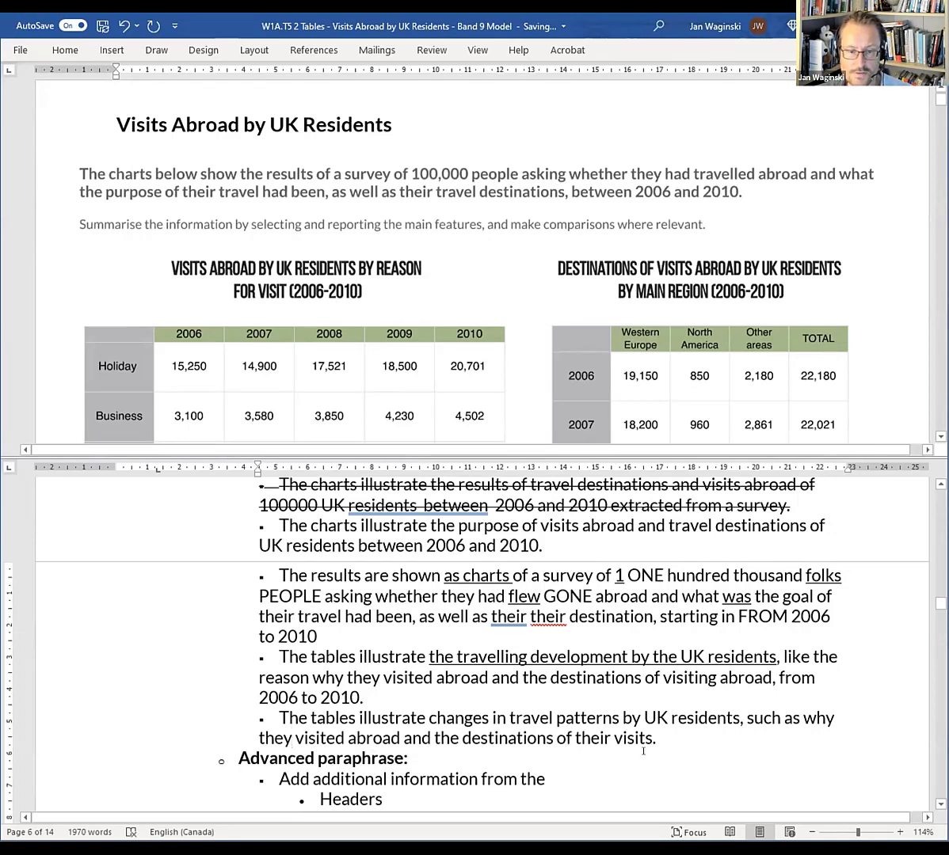
pyautogui.click(687, 747)
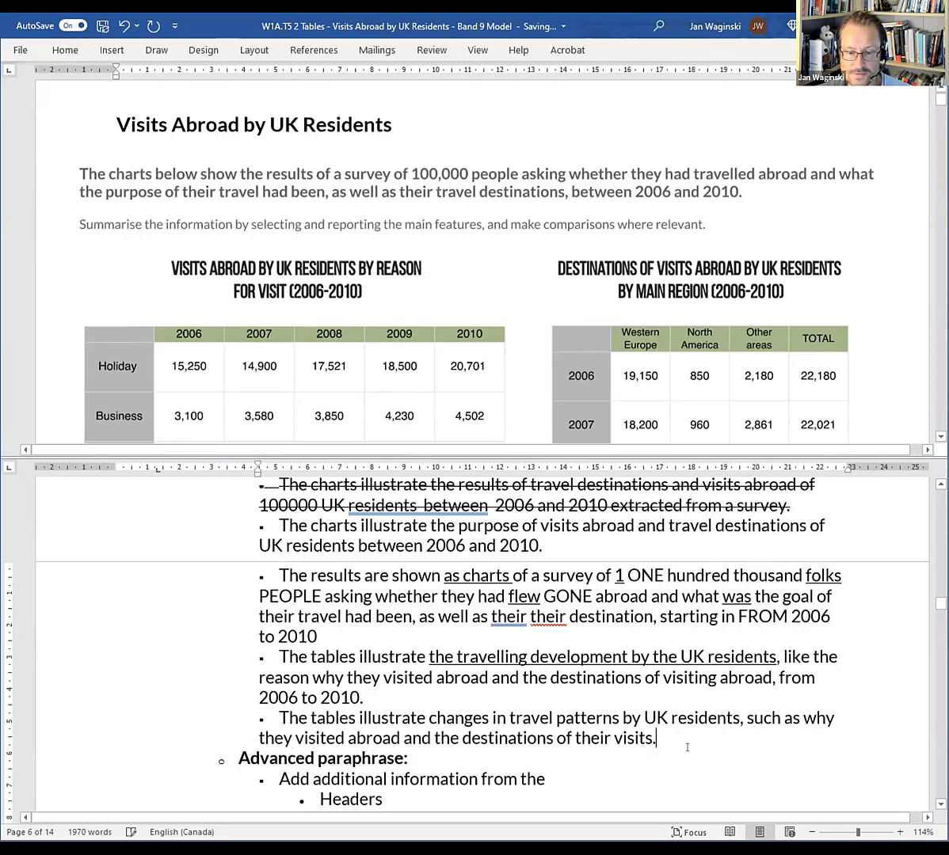
pyautogui.press('BackSpace')
pyautogui.write(',')
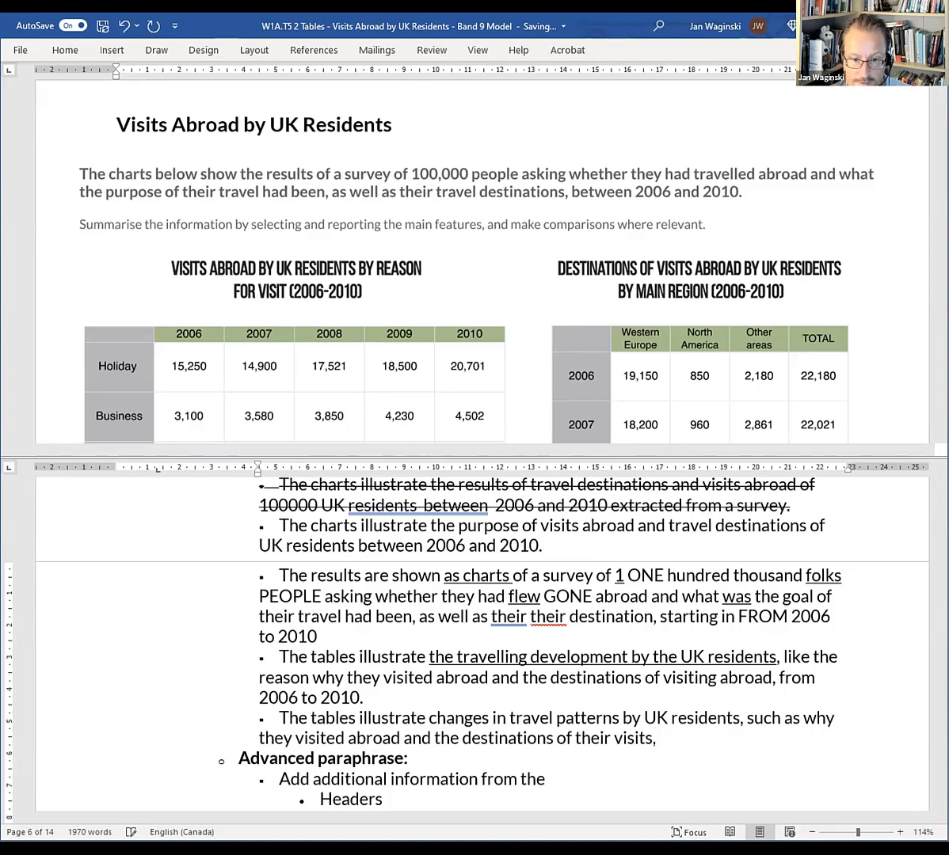
pyautogui.write(' from 2006')
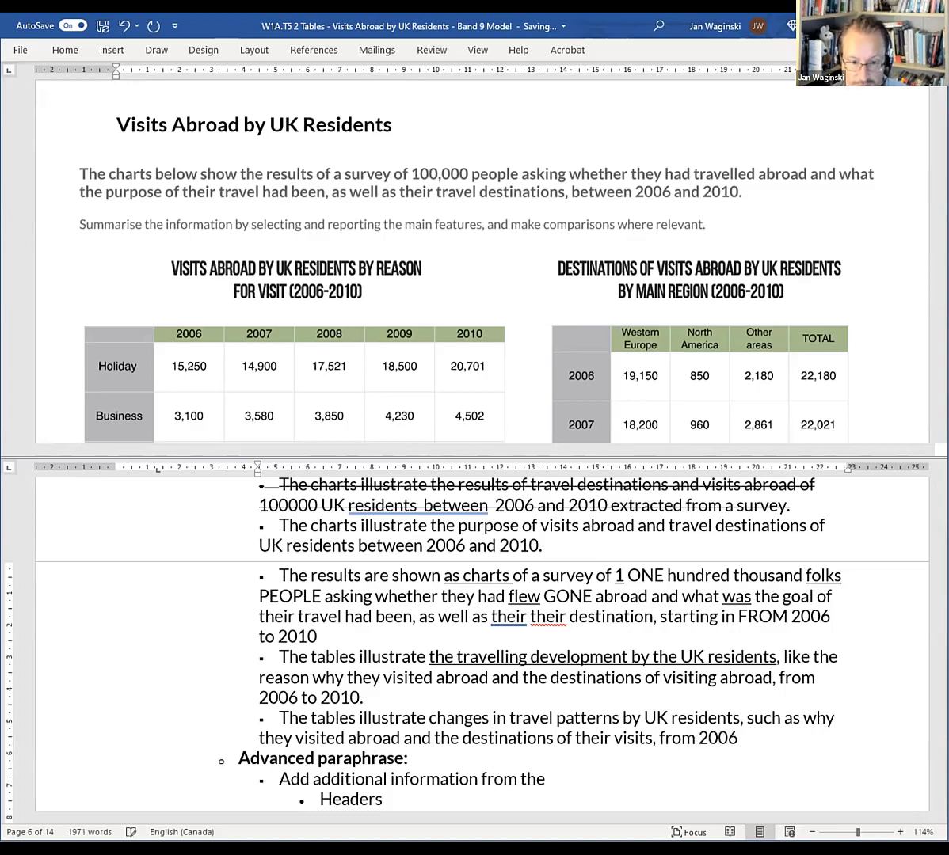
pyautogui.write(' to')
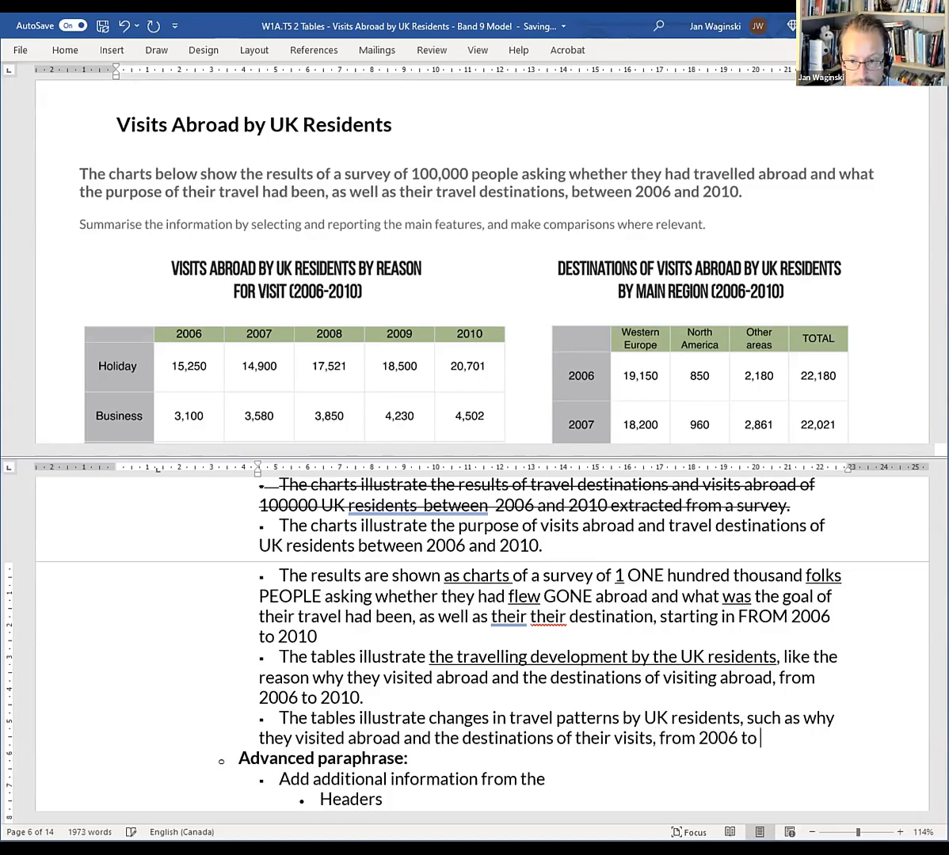
pyautogui.write(' 2010')
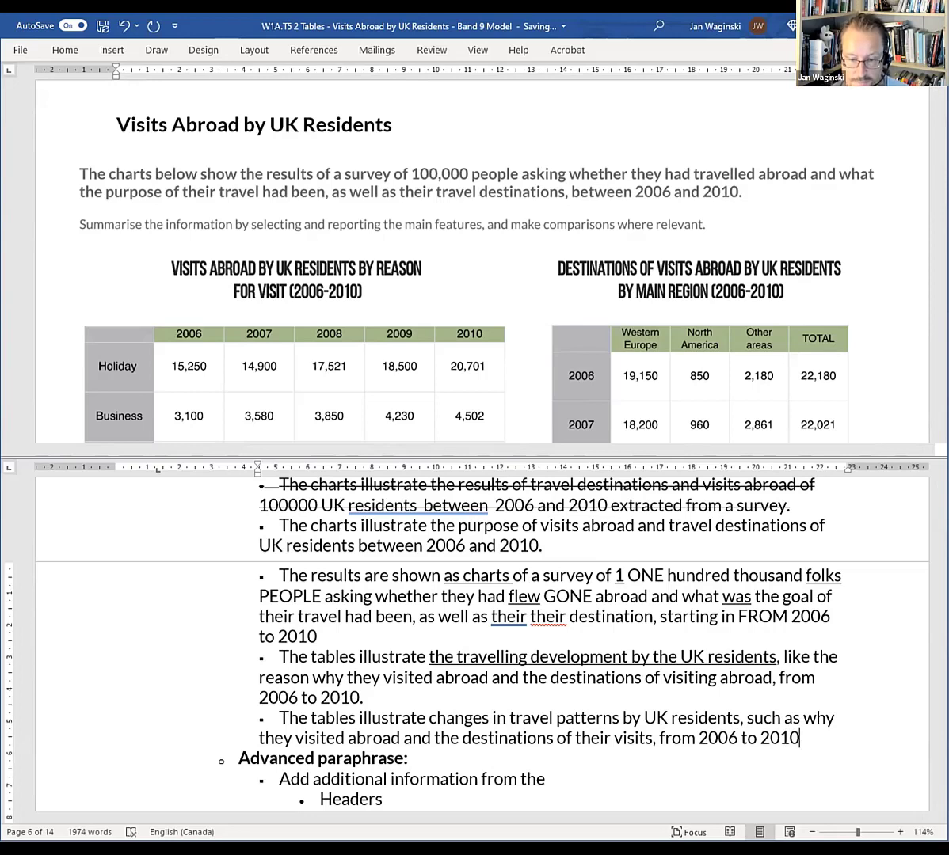
pyautogui.write('.')
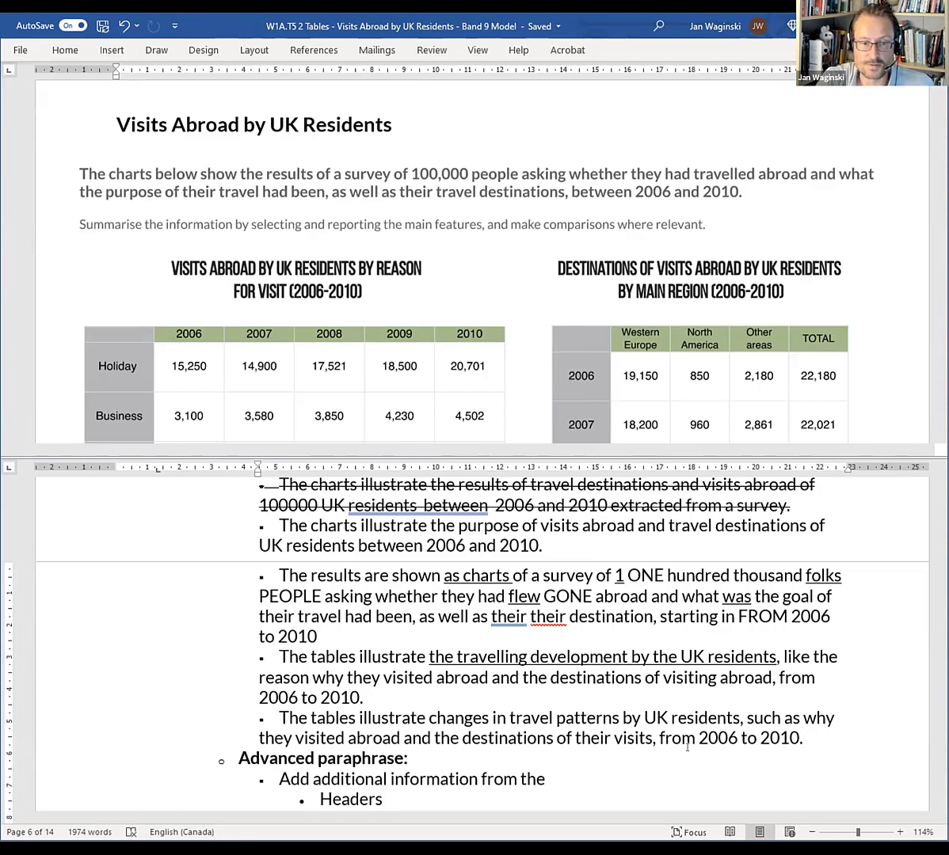
# Review the bracketed travel-reasons list, then scroll down to the full tables and Overview section
pyautogui.scroll(3, 598, 597)
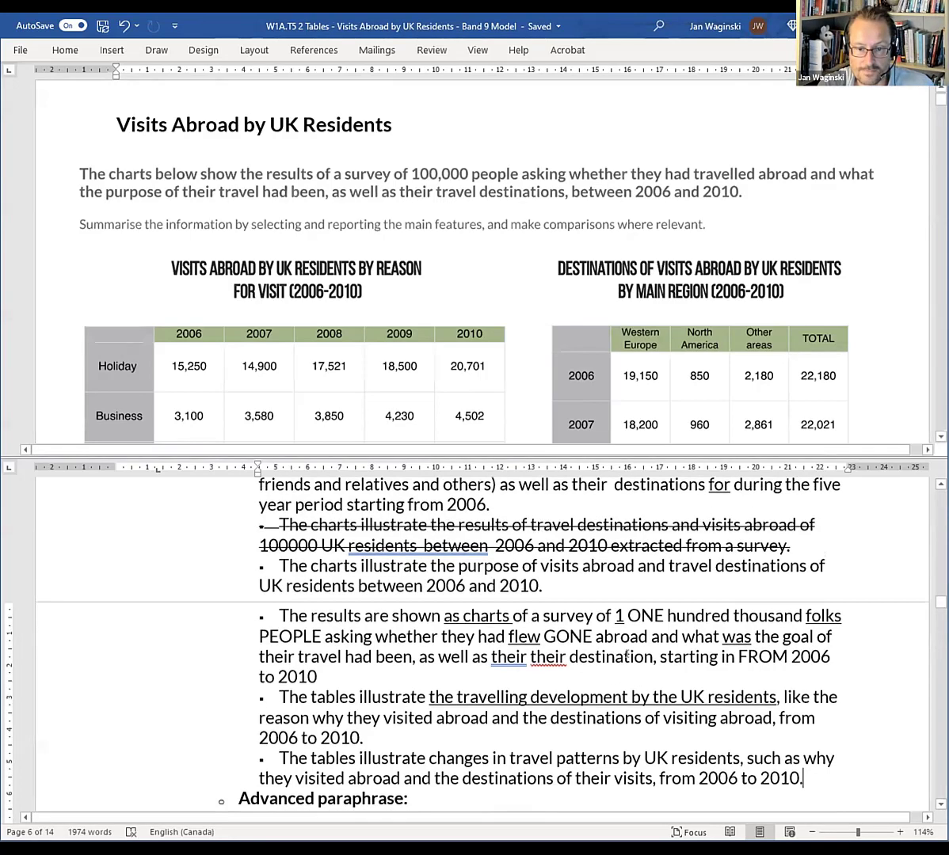
pyautogui.scroll(2, 598, 619)
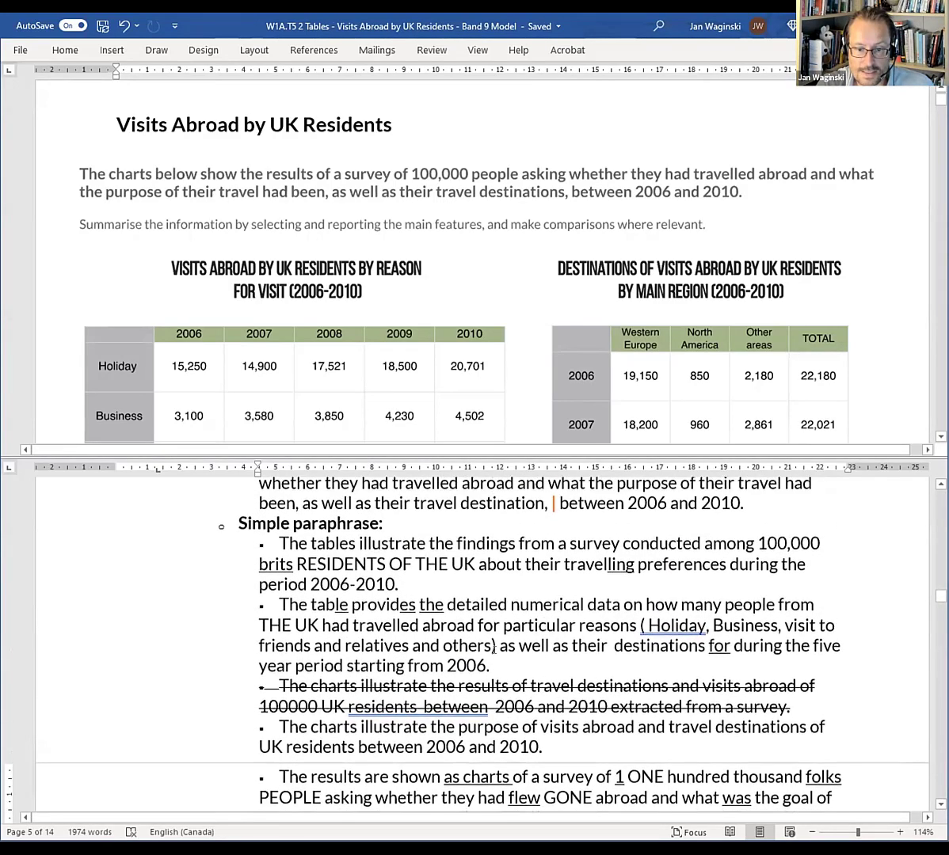
pyautogui.moveTo(642, 625); pyautogui.dragTo(487, 646)
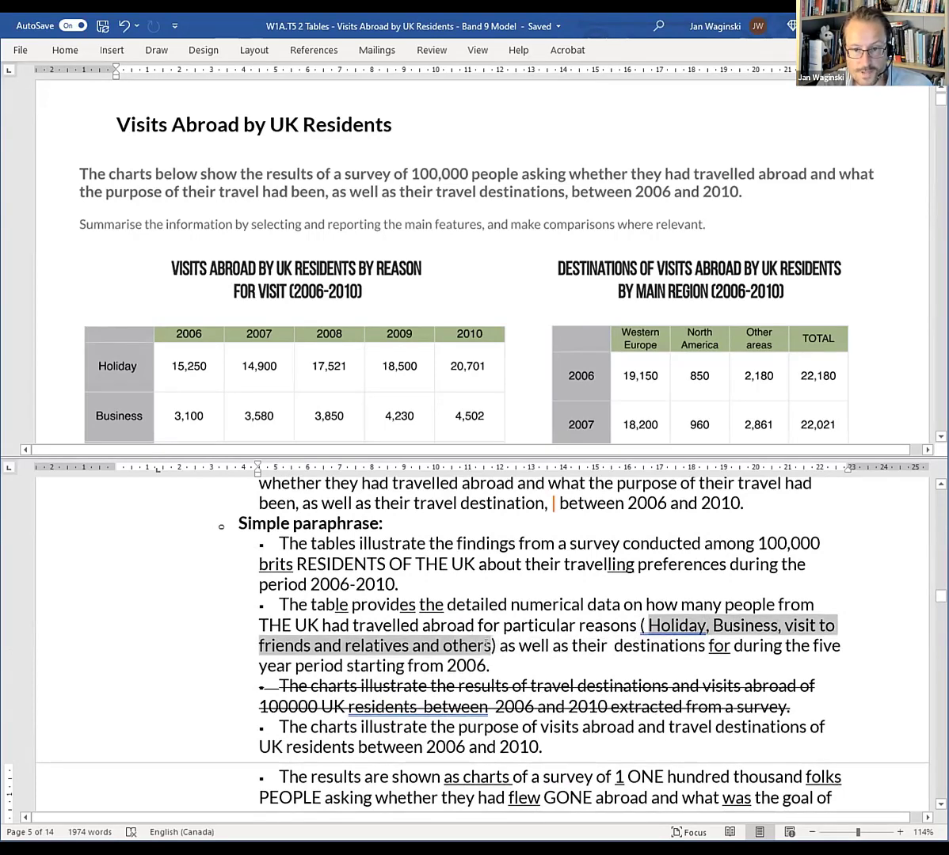
pyautogui.click(490, 645)
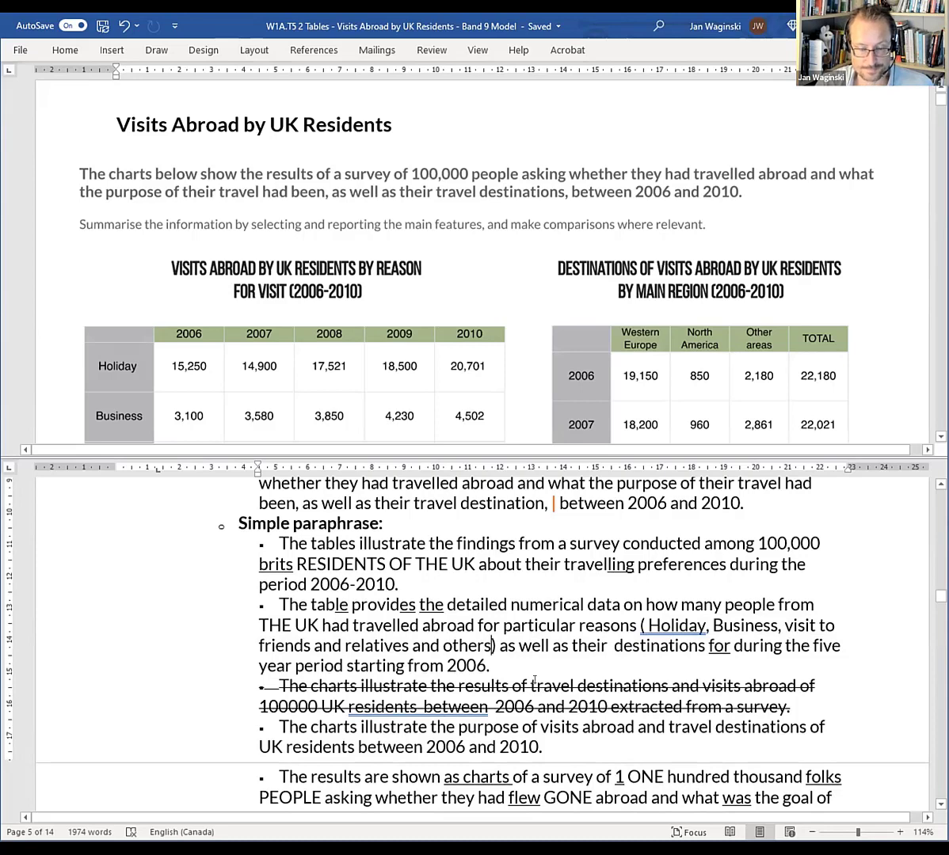
pyautogui.scroll(-2, 534, 680)
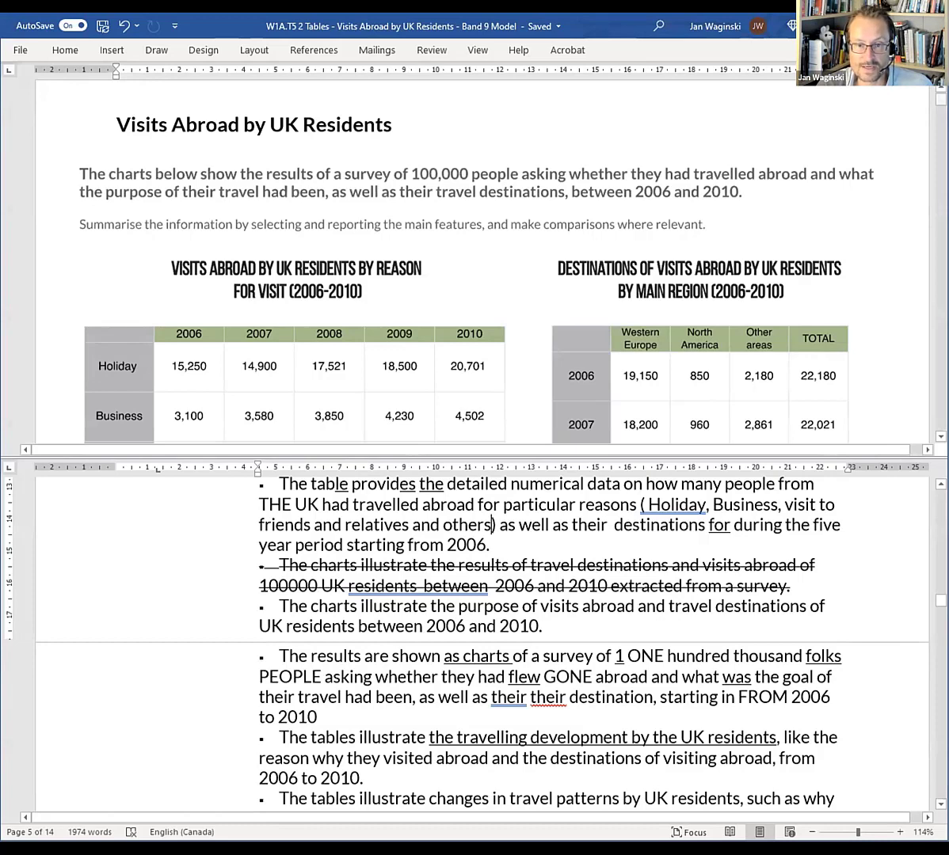
pyautogui.scroll(-4, 475, 261)
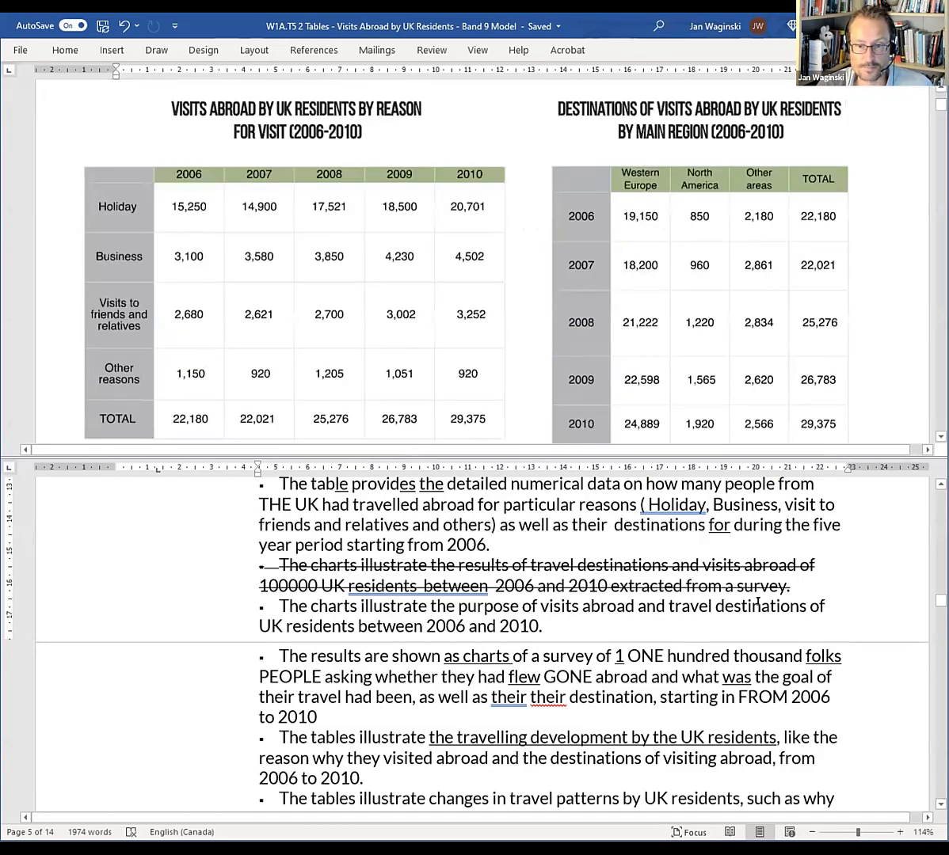
pyautogui.scroll(-3, 758, 603)
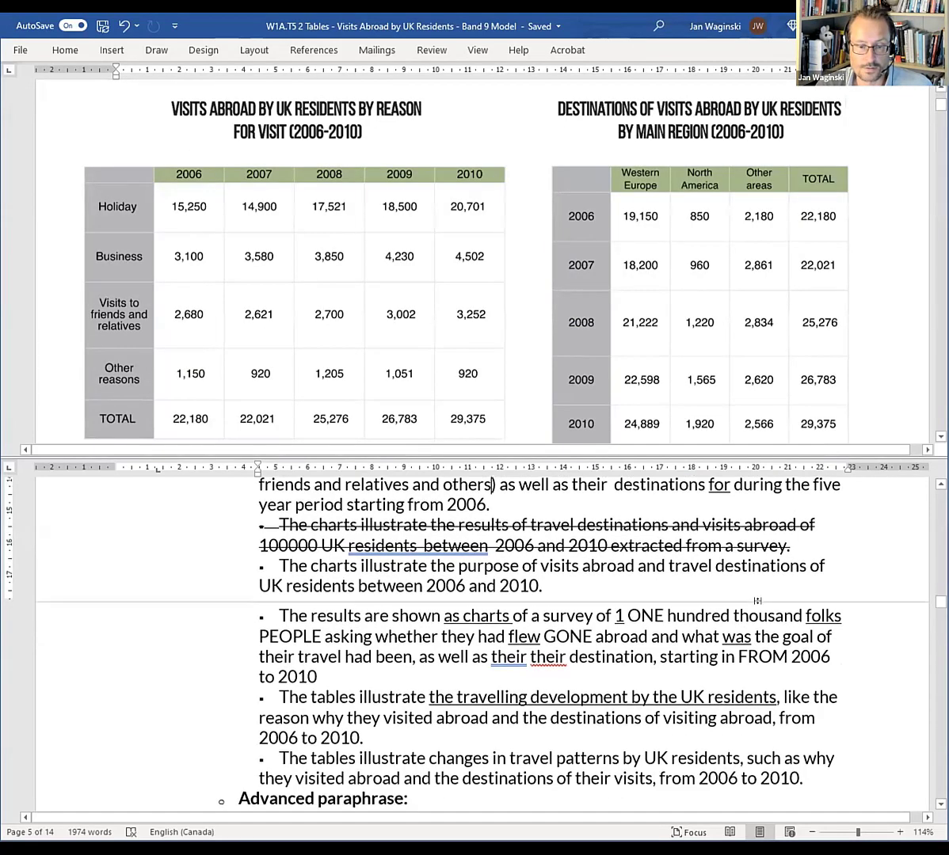
pyautogui.scroll(-9, 758, 601)
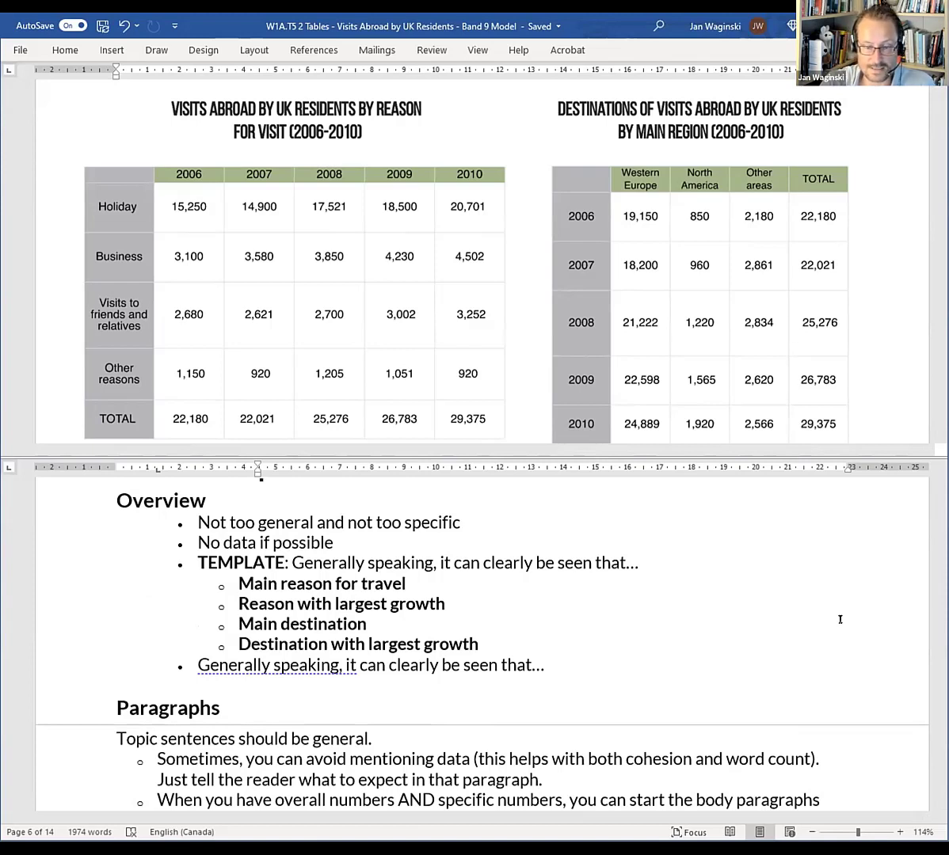
# Go over the 'Generally speaking' template line and its main reason, growth and destination points
pyautogui.click(388, 559)
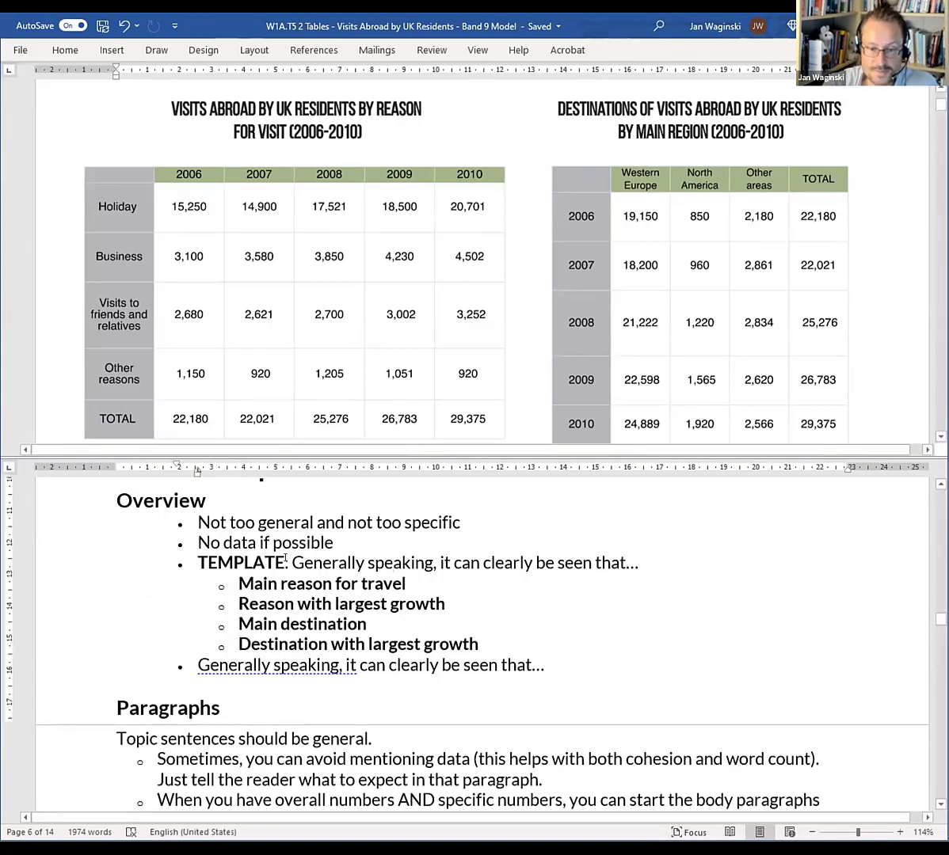
pyautogui.moveTo(286, 560); pyautogui.dragTo(638, 555)
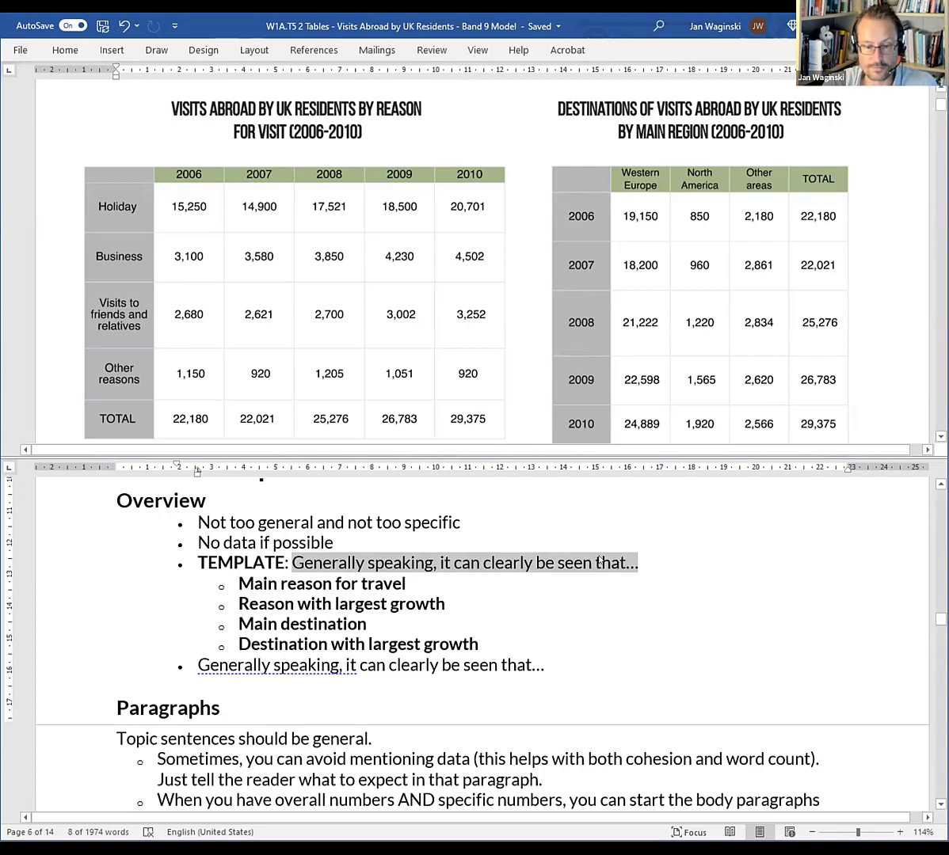
pyautogui.click(600, 563)
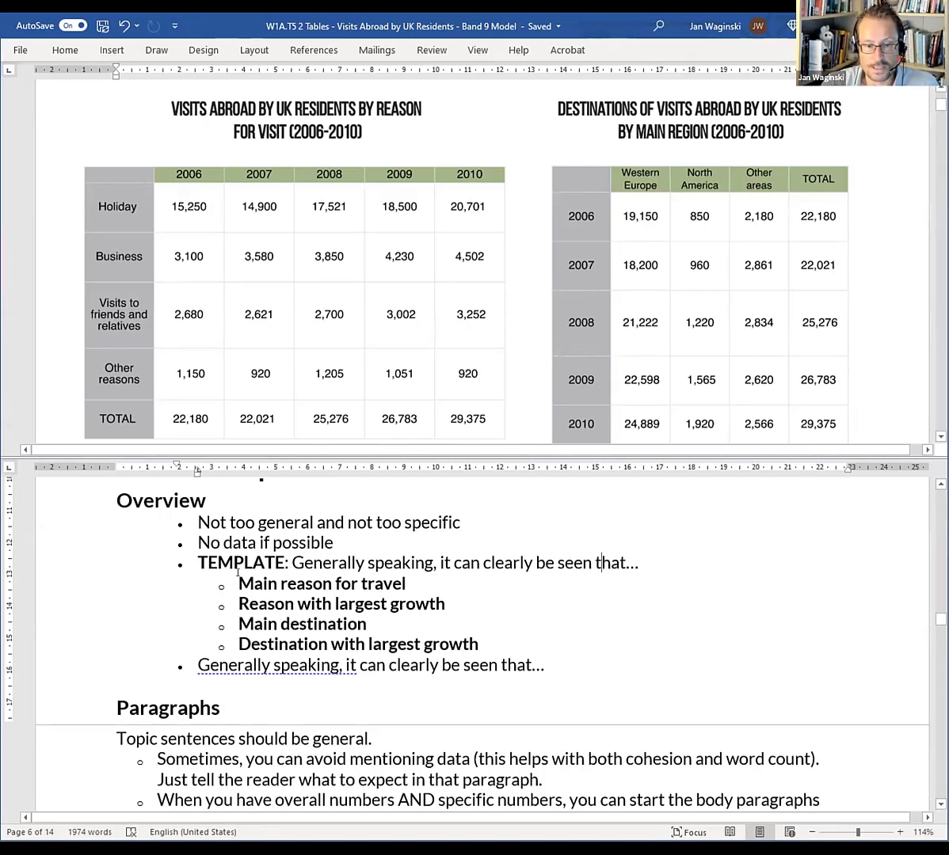
pyautogui.moveTo(236, 583); pyautogui.dragTo(437, 606)
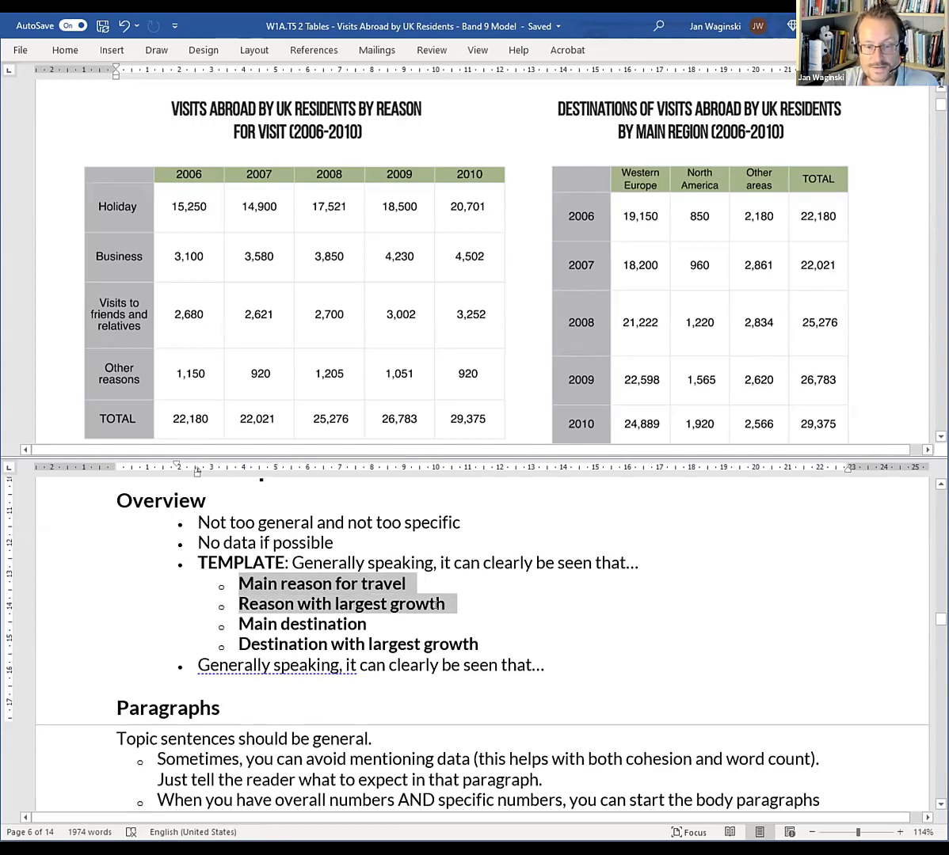
pyautogui.click(350, 603)
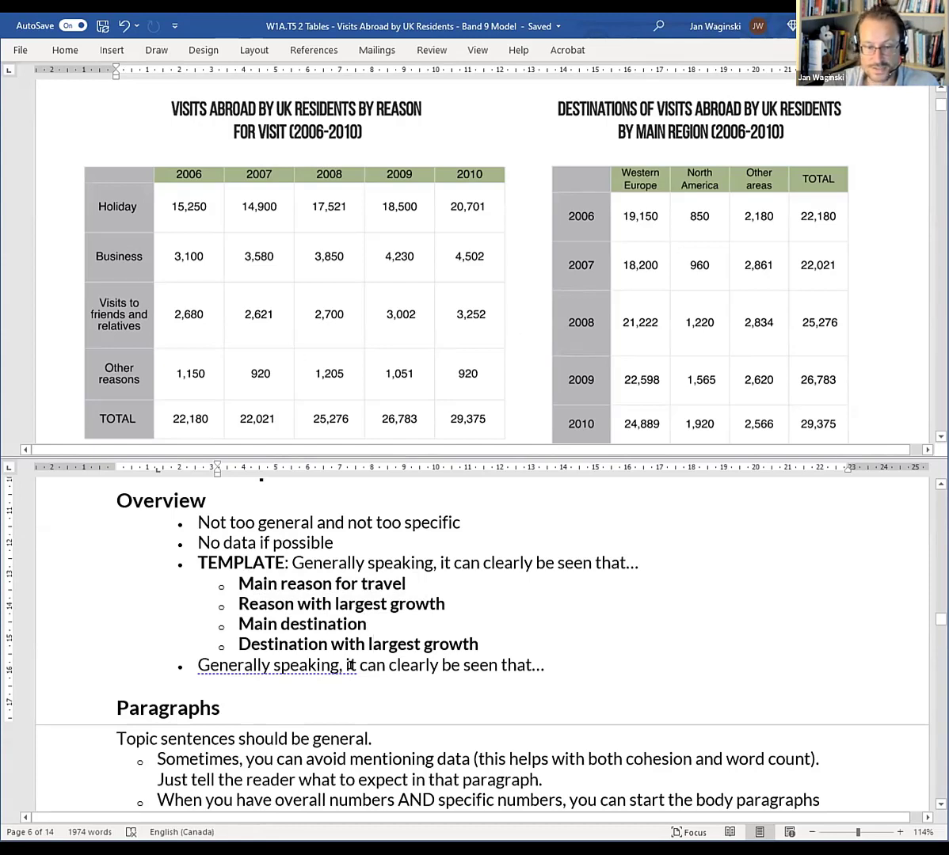
pyautogui.moveTo(363, 620); pyautogui.dragTo(255, 616)
pyautogui.click(258, 626)
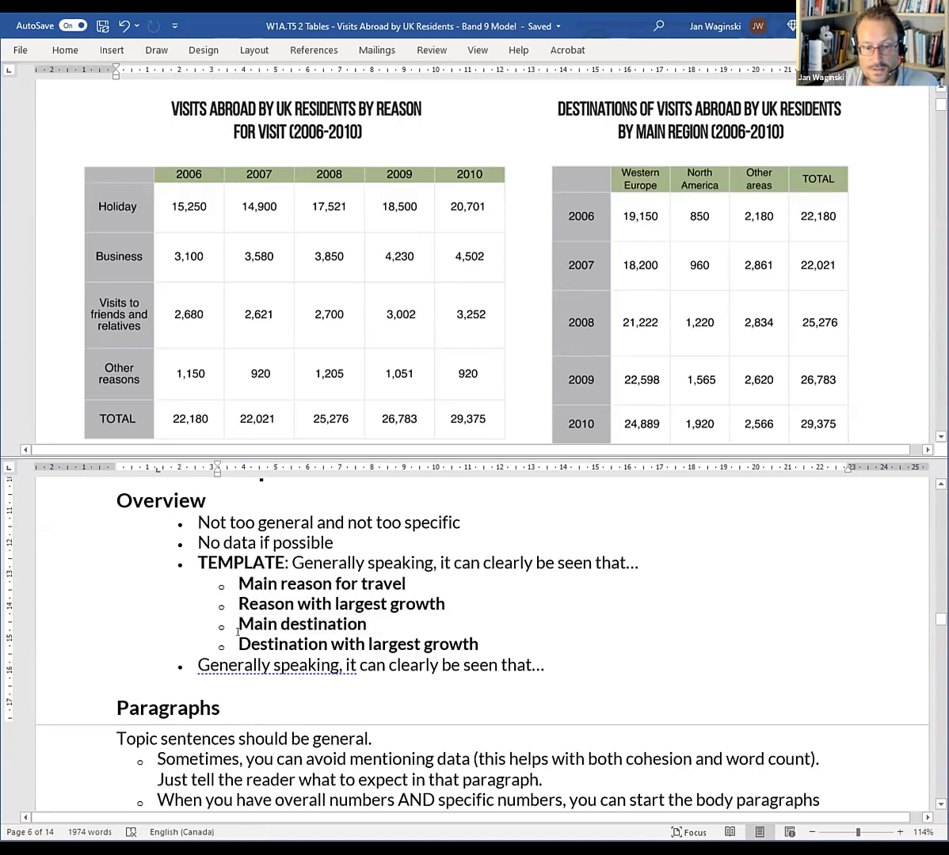
pyautogui.tripleClick(470, 643)
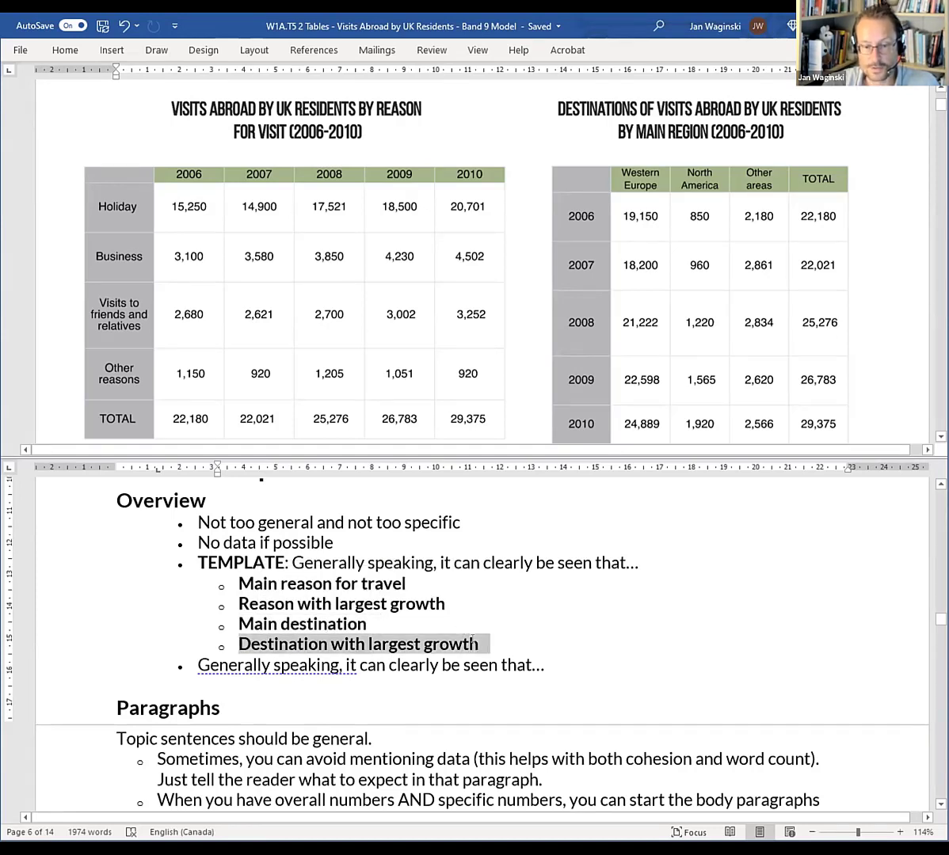
pyautogui.click(475, 613)
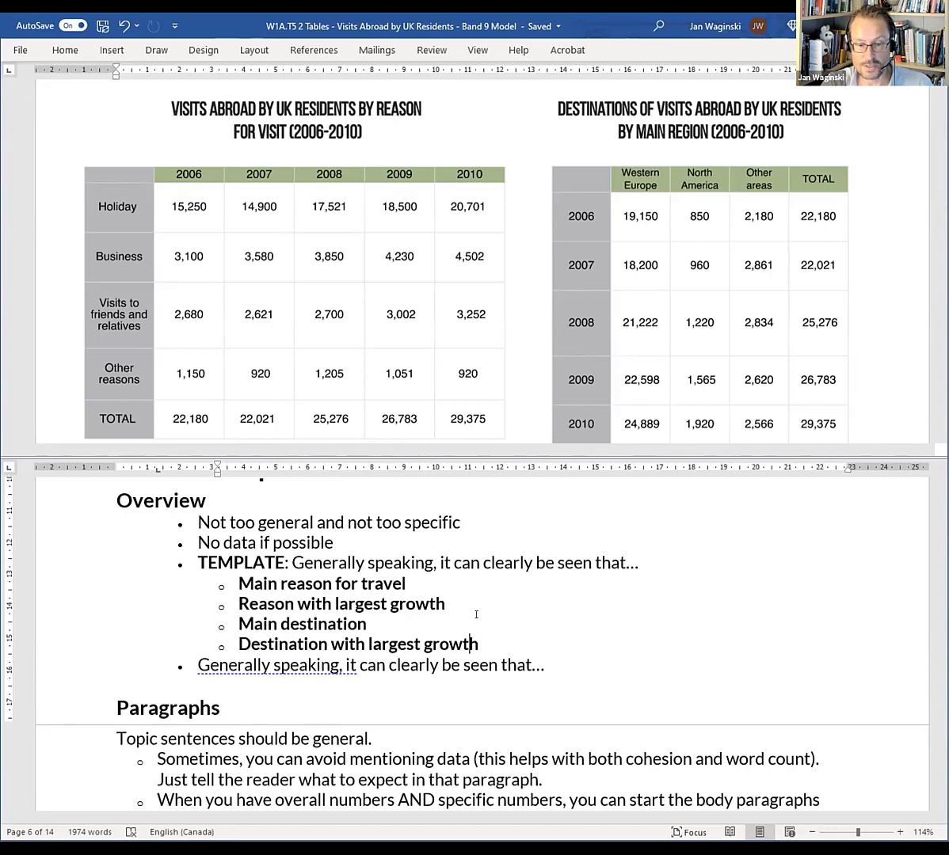
# Restore the students' sample overview paragraphs below the template using undo and redo
pyautogui.moveTo(639, 564); pyautogui.dragTo(314, 556)
pyautogui.moveTo(491, 645); pyautogui.dragTo(317, 563)
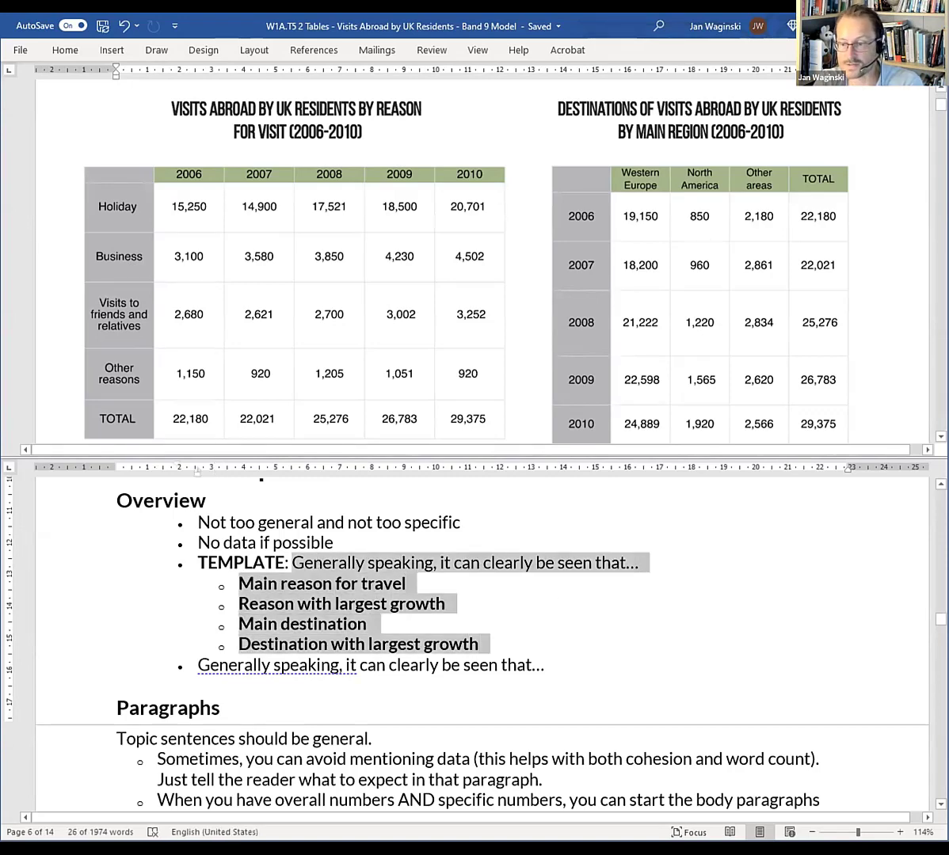
pyautogui.hotkey('ctrl', 'z')
pyautogui.press('Right')
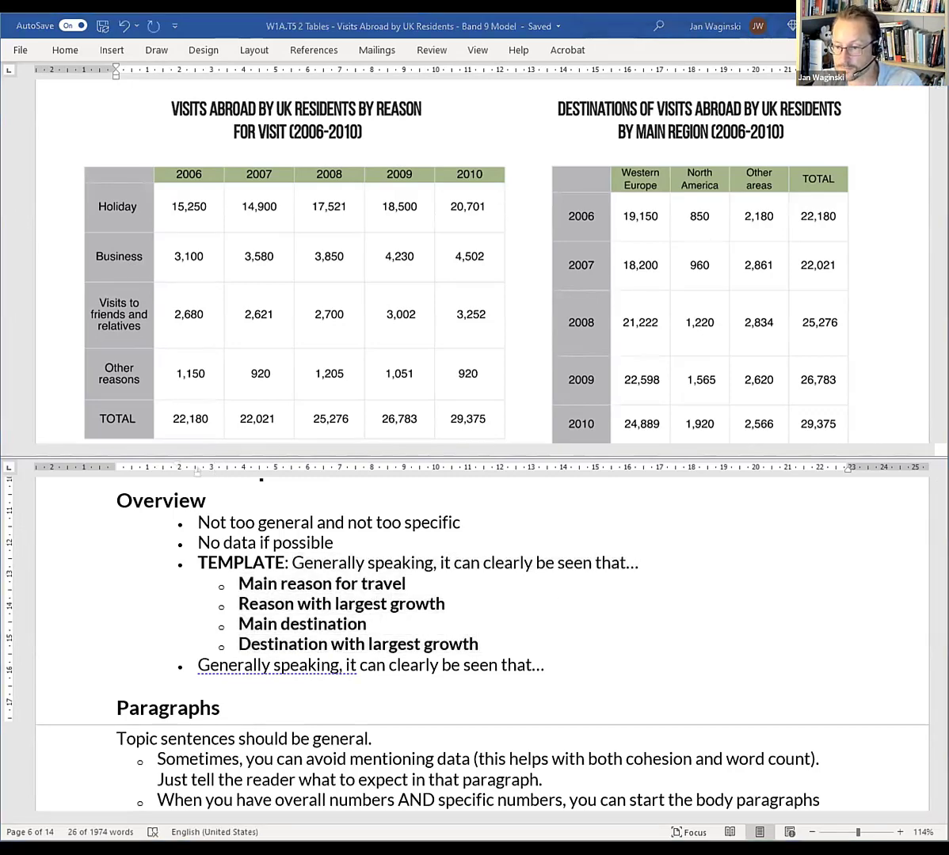
pyautogui.hotkey('ctrl', 'y')
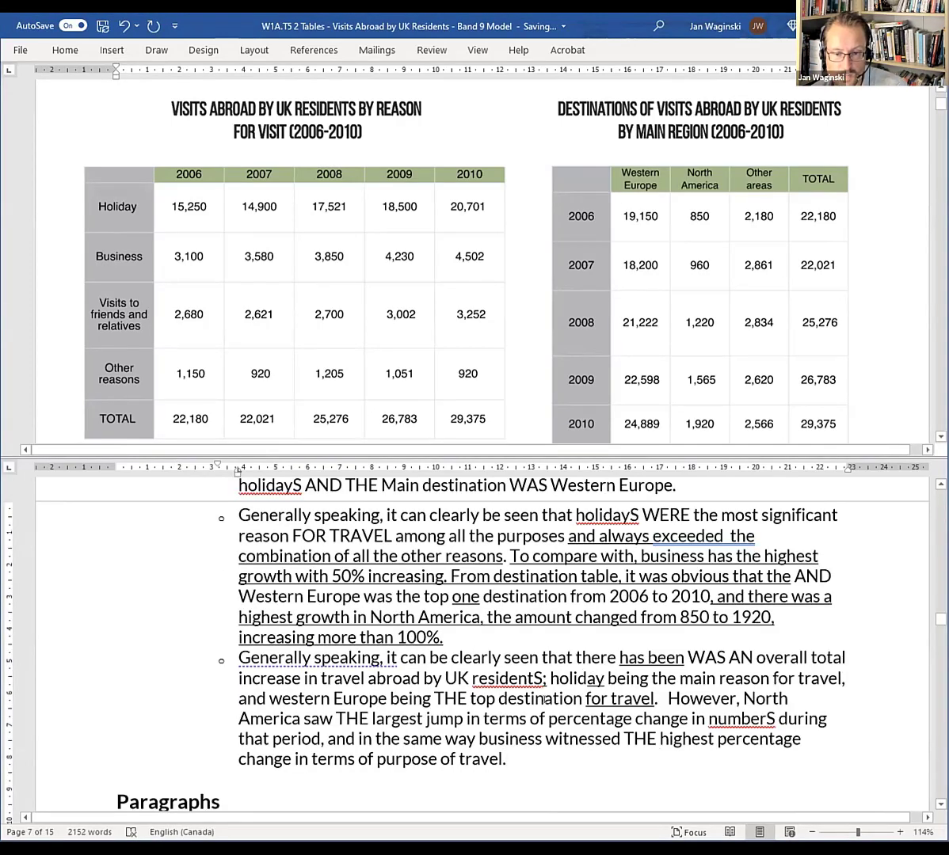
# Add a bullet: 'While holidays were the main purpose for travel, business travel witnessed the highest level of growth.'
pyautogui.press('Return')
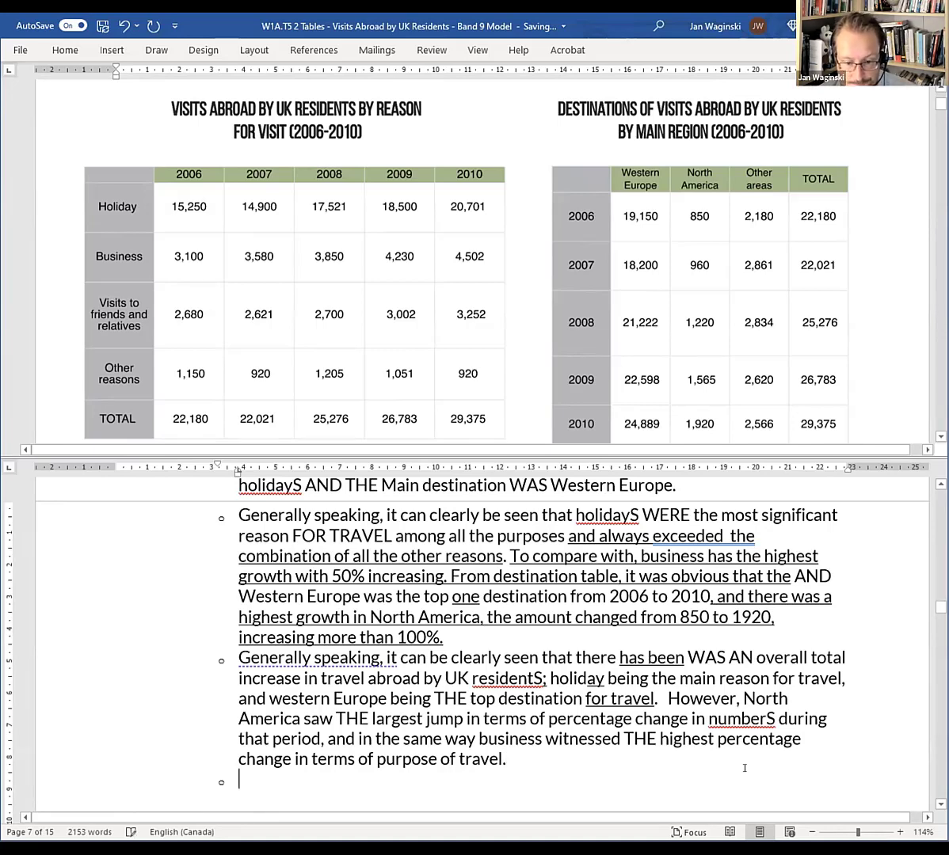
pyautogui.write('wHILE ')
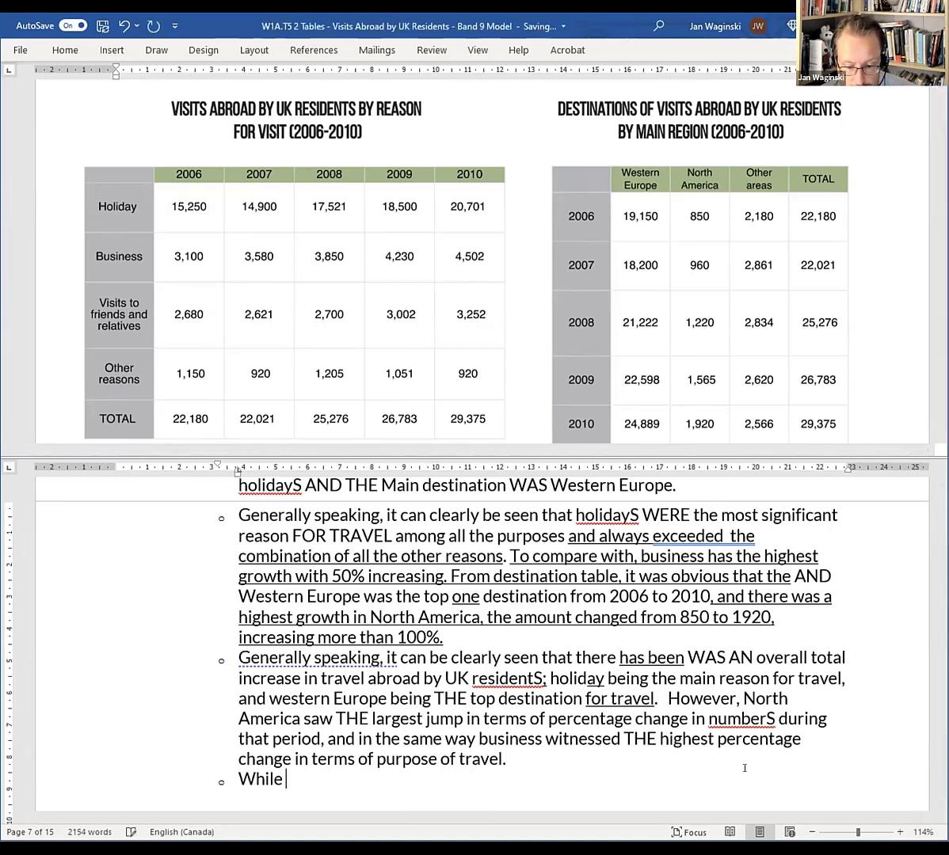
pyautogui.write('holidats')
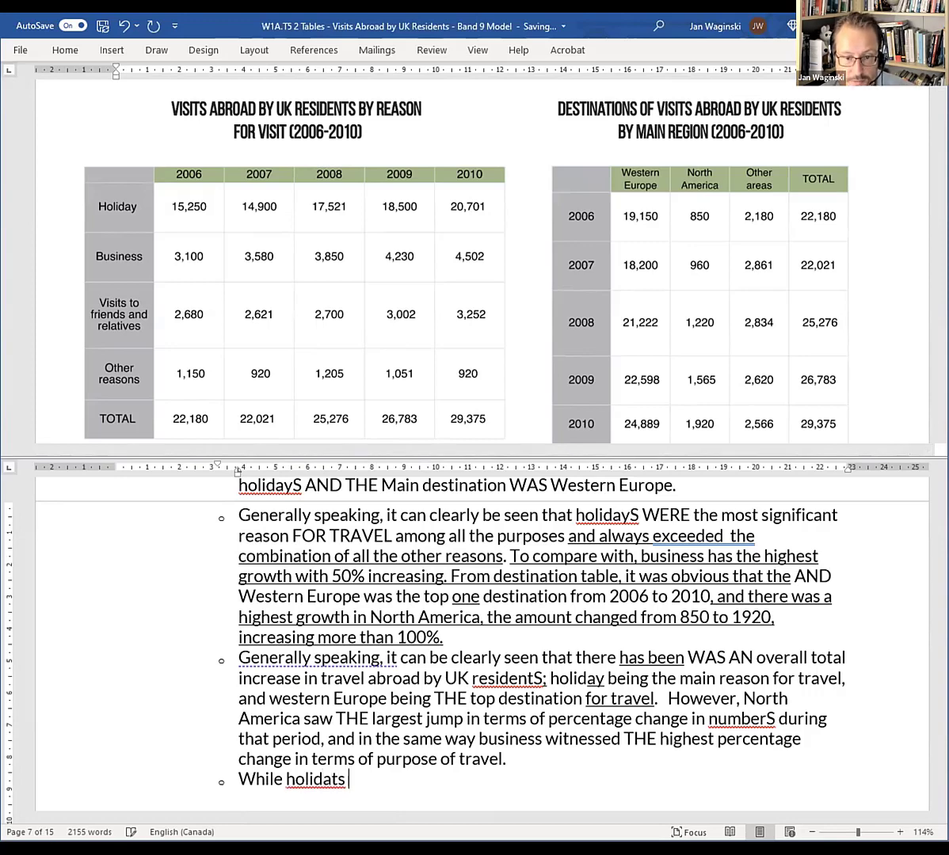
pyautogui.press('BackSpace')
pyautogui.press('BackSpace')
pyautogui.press('BackSpace')
pyautogui.write('ys were the manin')
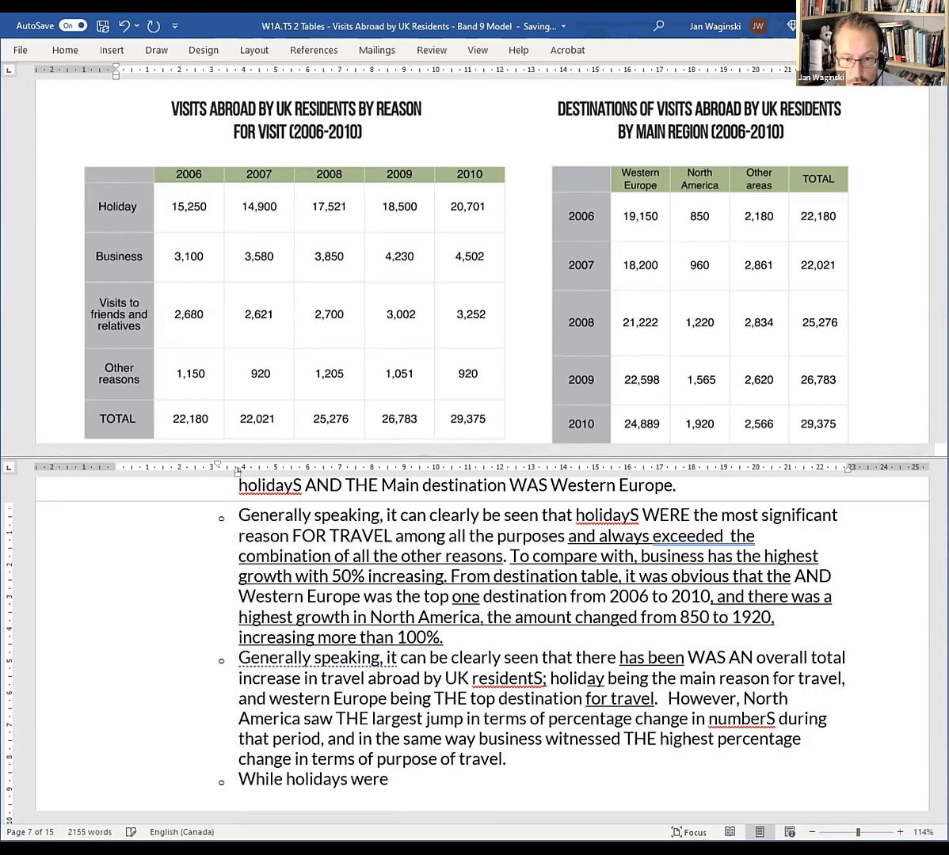
pyautogui.press('BackSpace')
pyautogui.press('BackSpace')
pyautogui.press('BackSpace')
pyautogui.write('in')
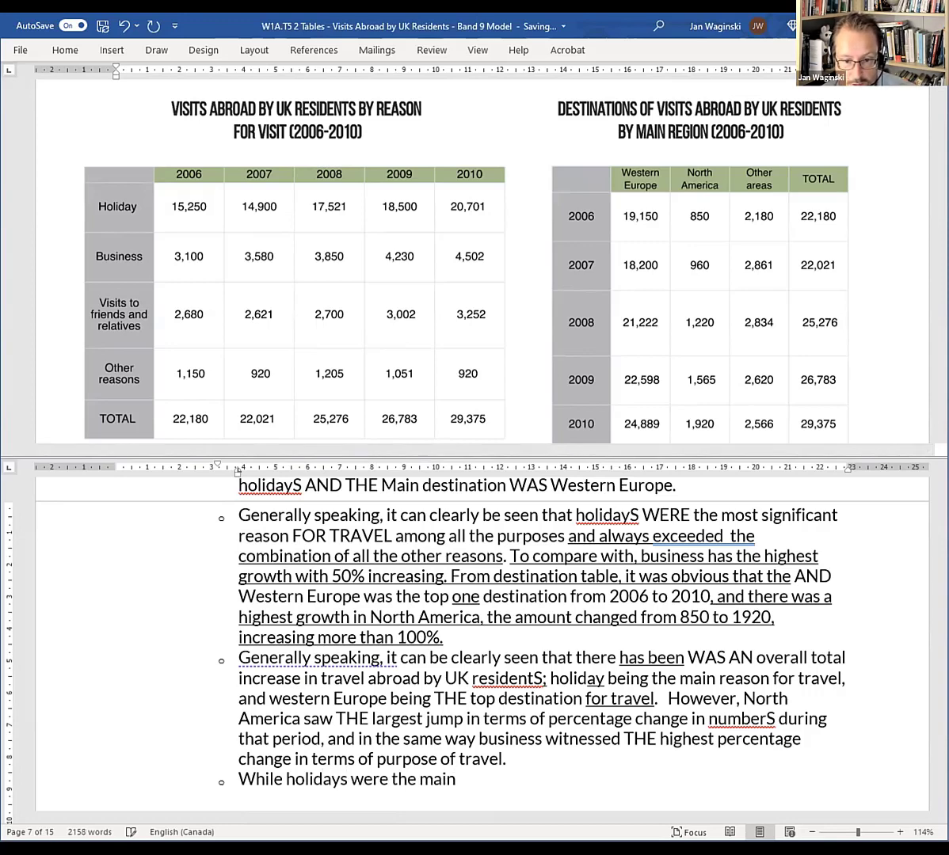
pyautogui.write(' purpose for travel')
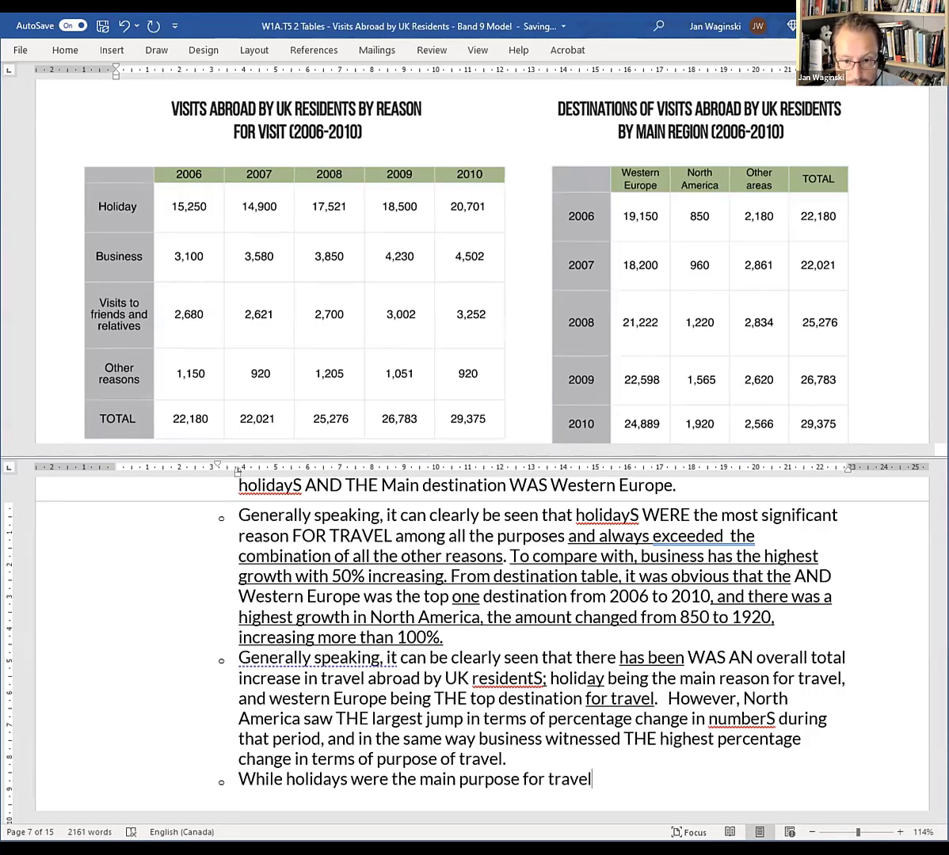
pyautogui.write(',')
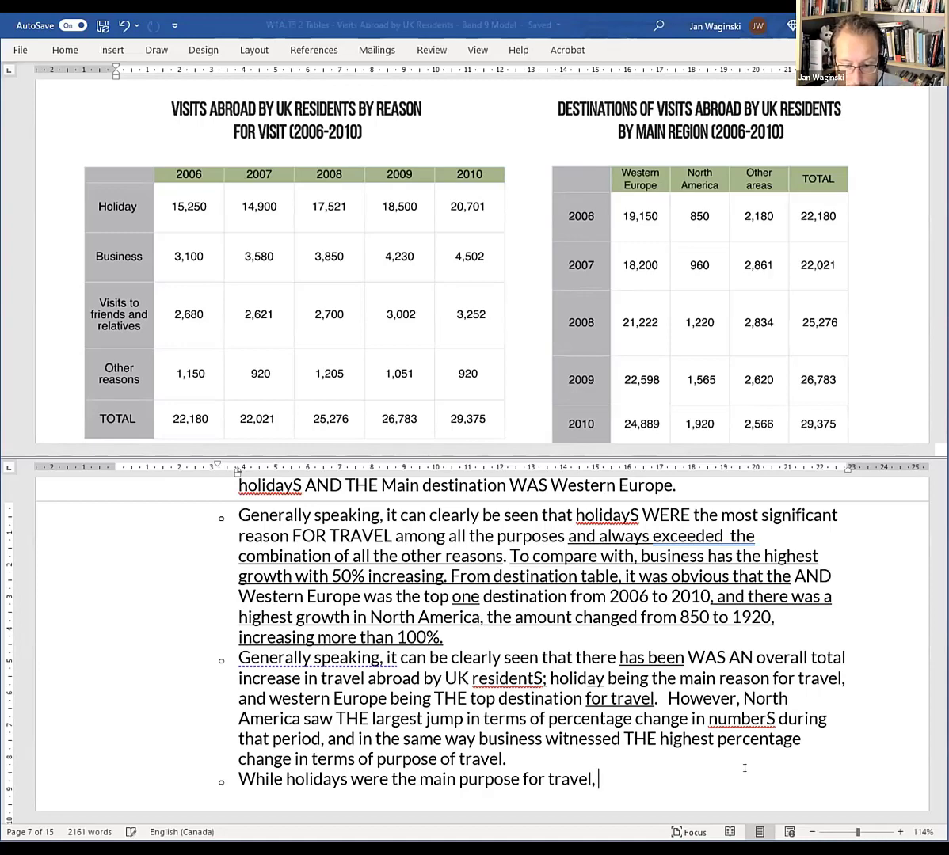
pyautogui.write(' bus')
pyautogui.press('BackSpace')
pyautogui.press('BackSpace')
pyautogui.press('BackSpace')
pyautogui.press('BackSpace')
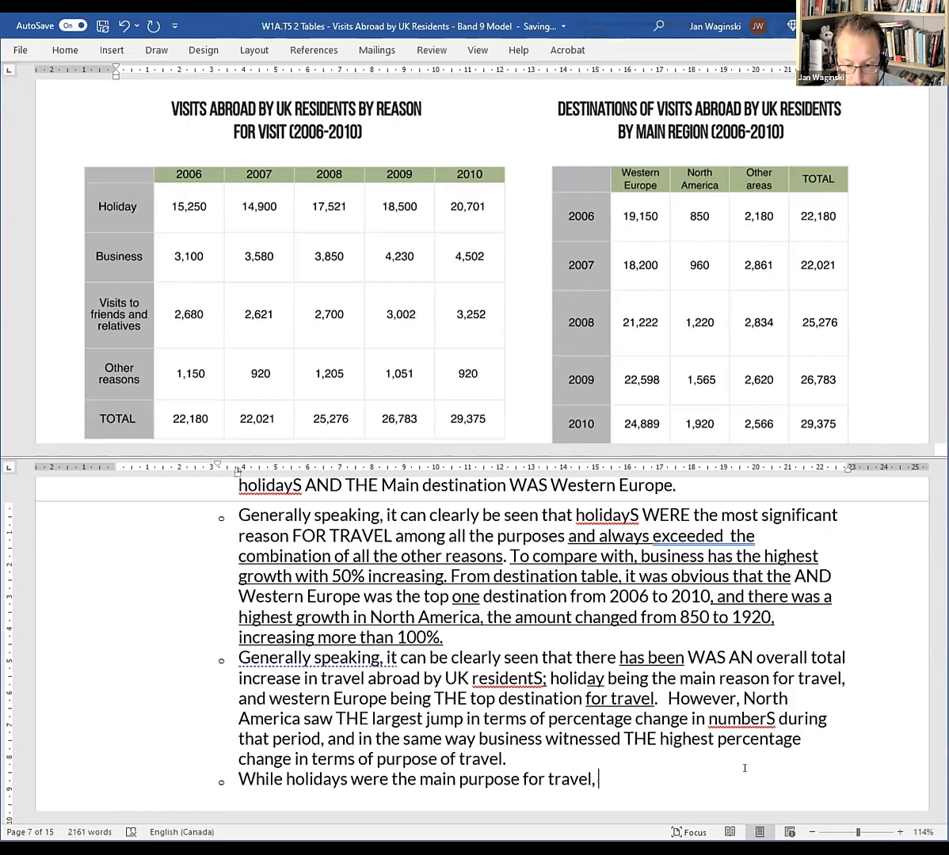
pyautogui.write('business tra')
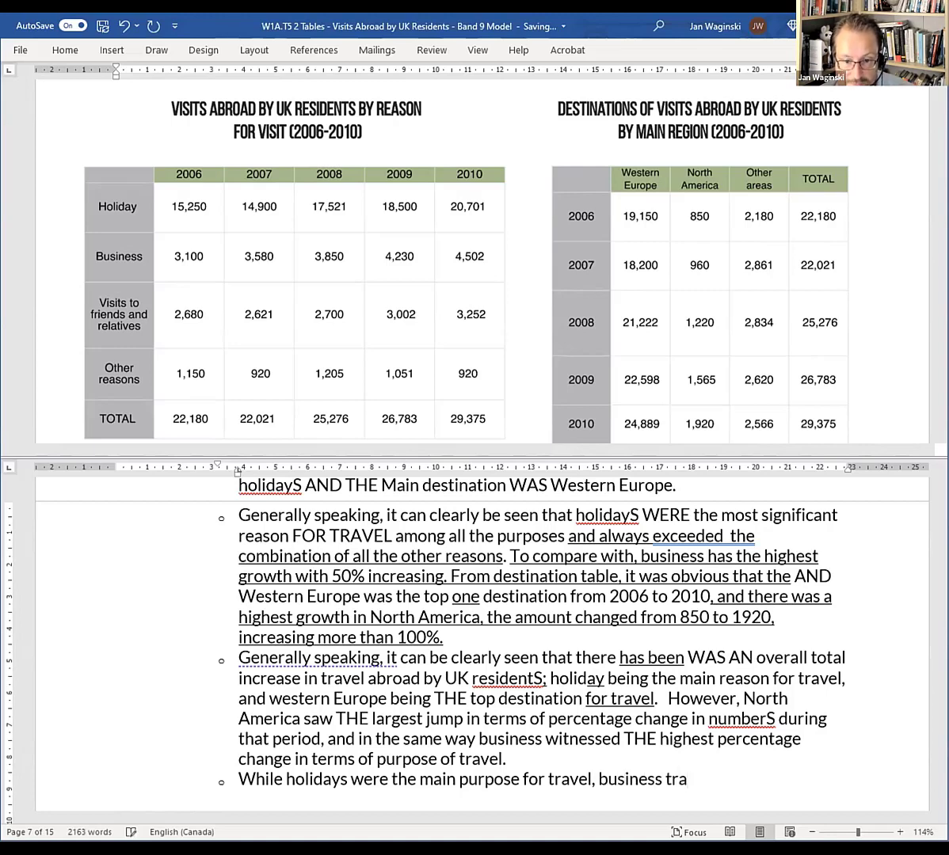
pyautogui.write('vel ')
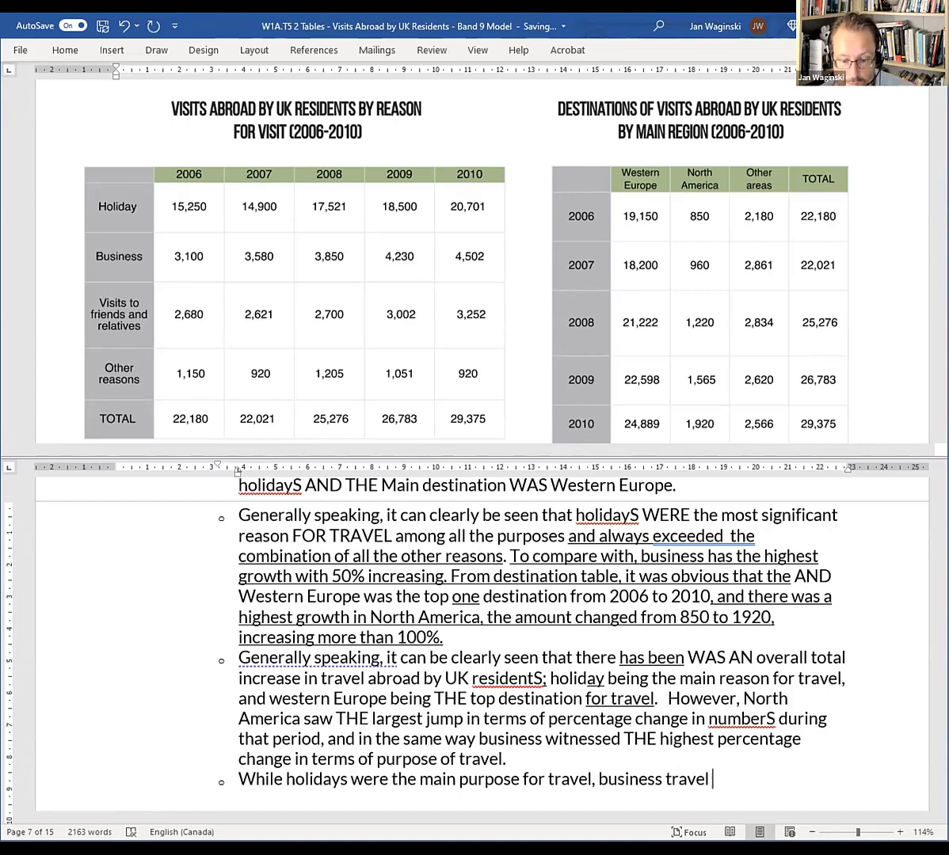
pyautogui.write('witness')
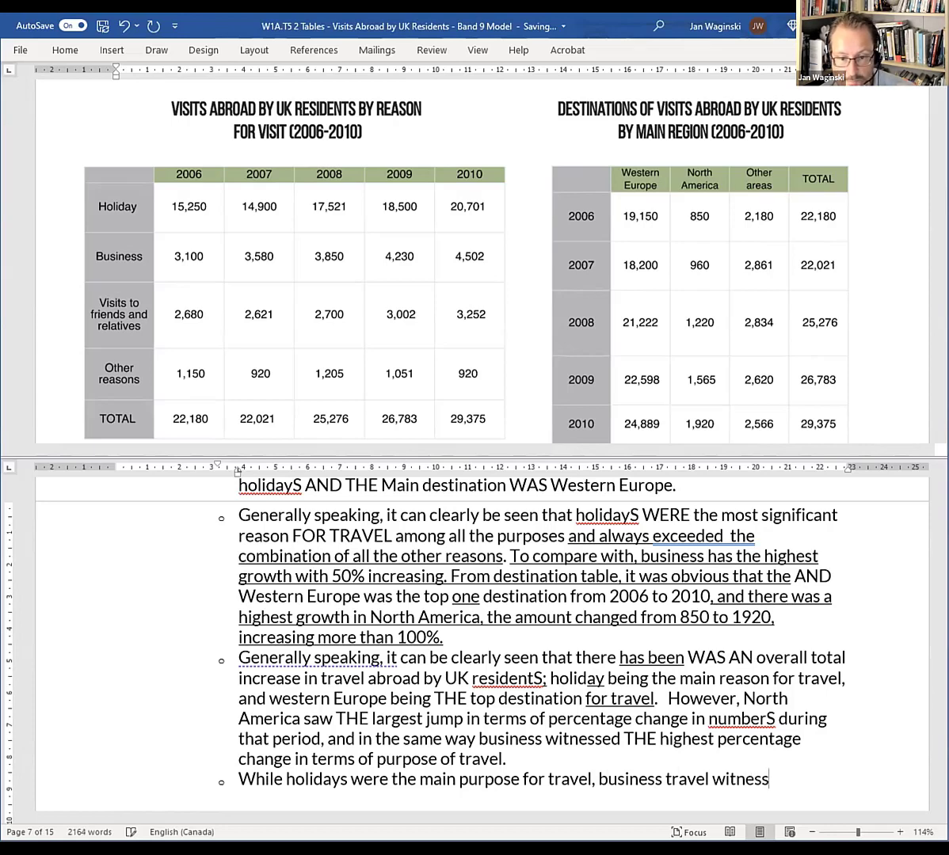
pyautogui.write('ed')
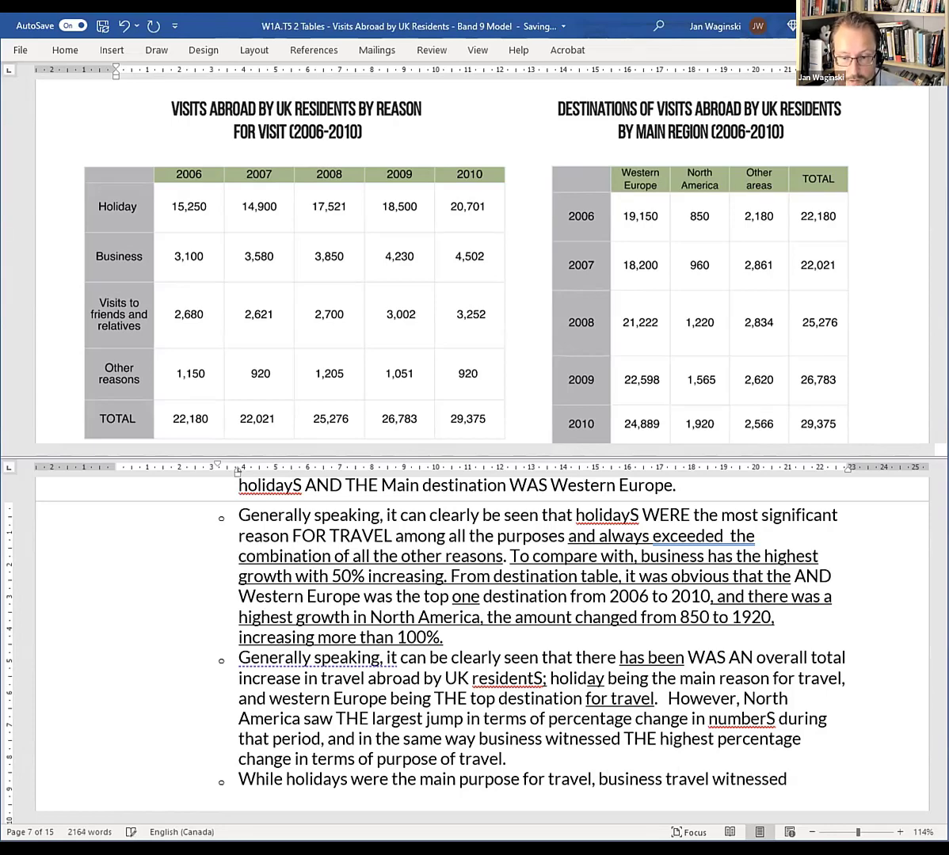
pyautogui.write(' the')
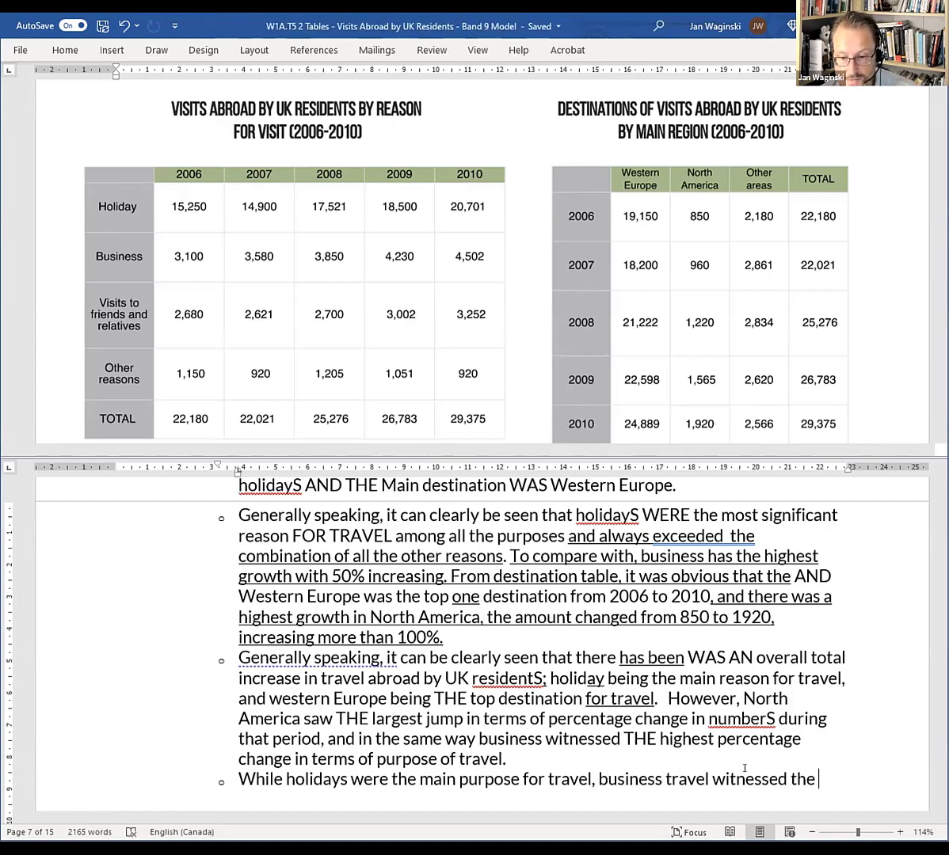
pyautogui.write(' hig')
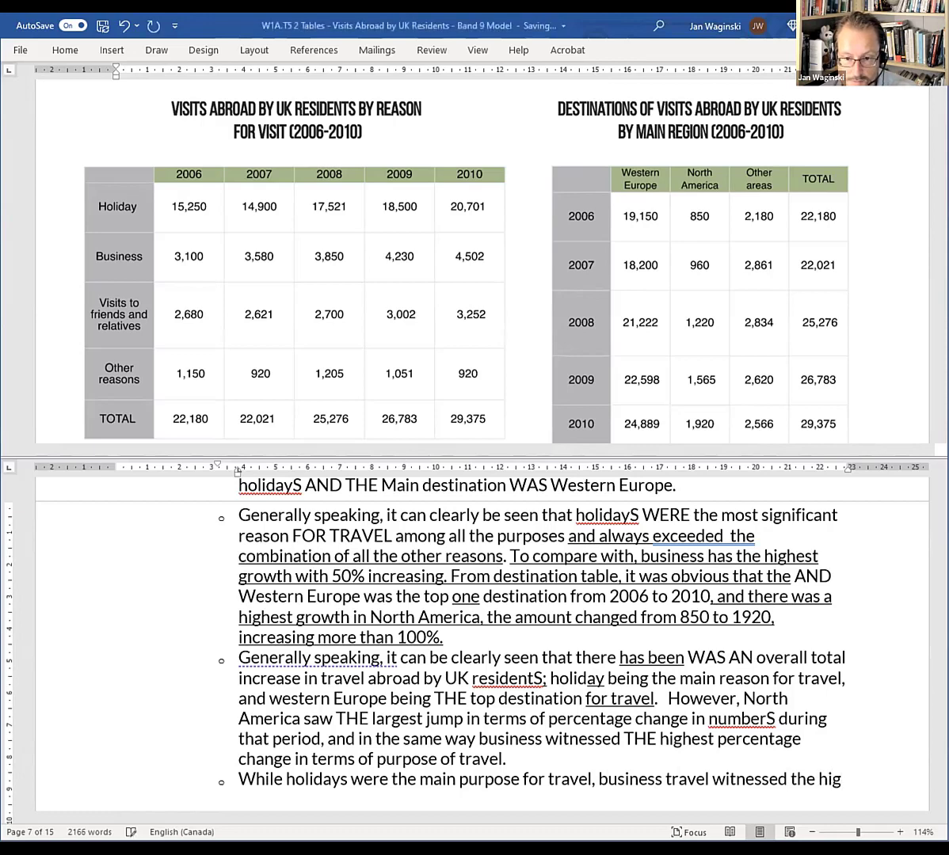
pyautogui.write('hest')
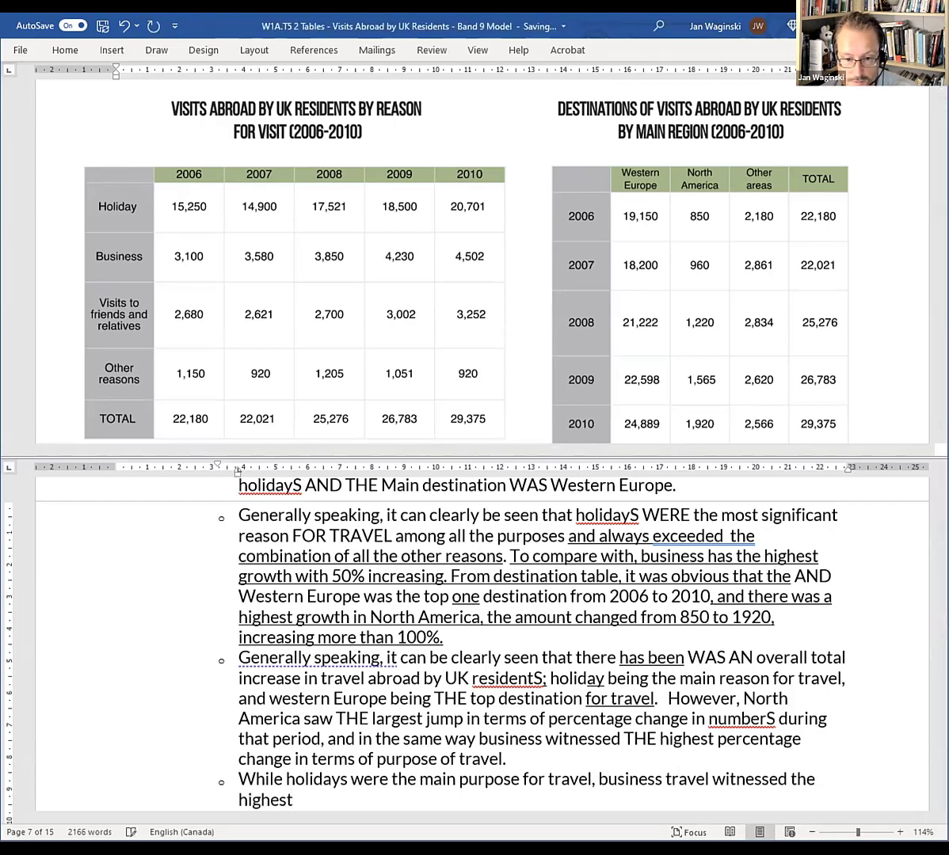
pyautogui.write(' level of growth')
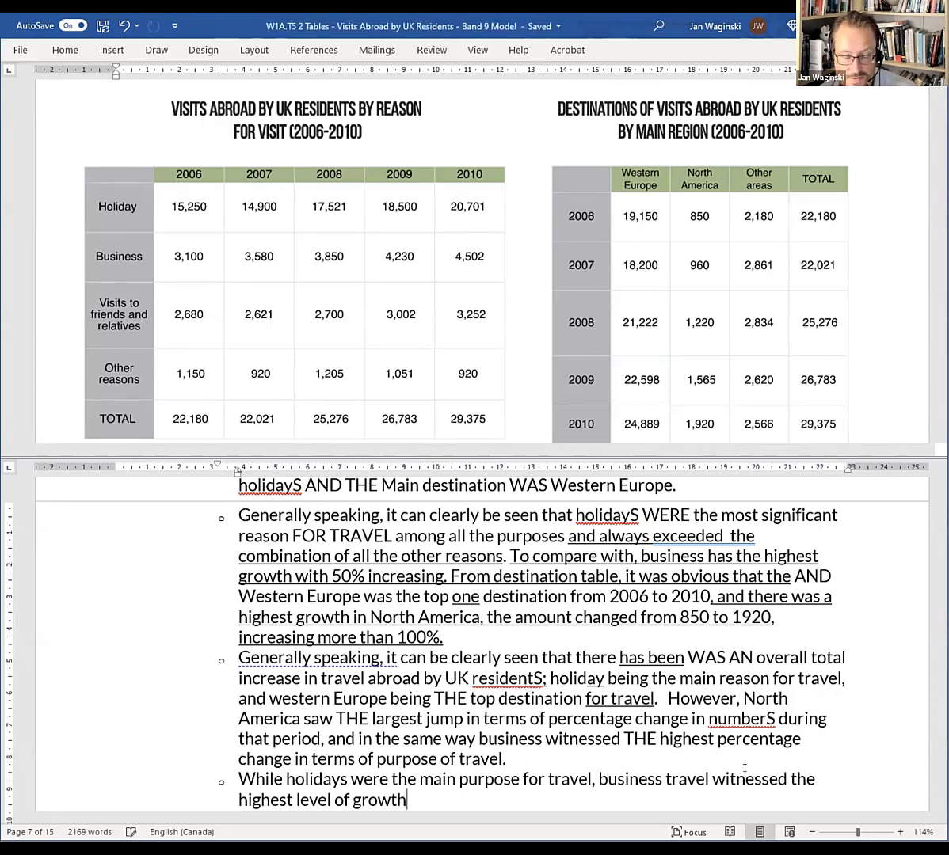
pyautogui.write('.')
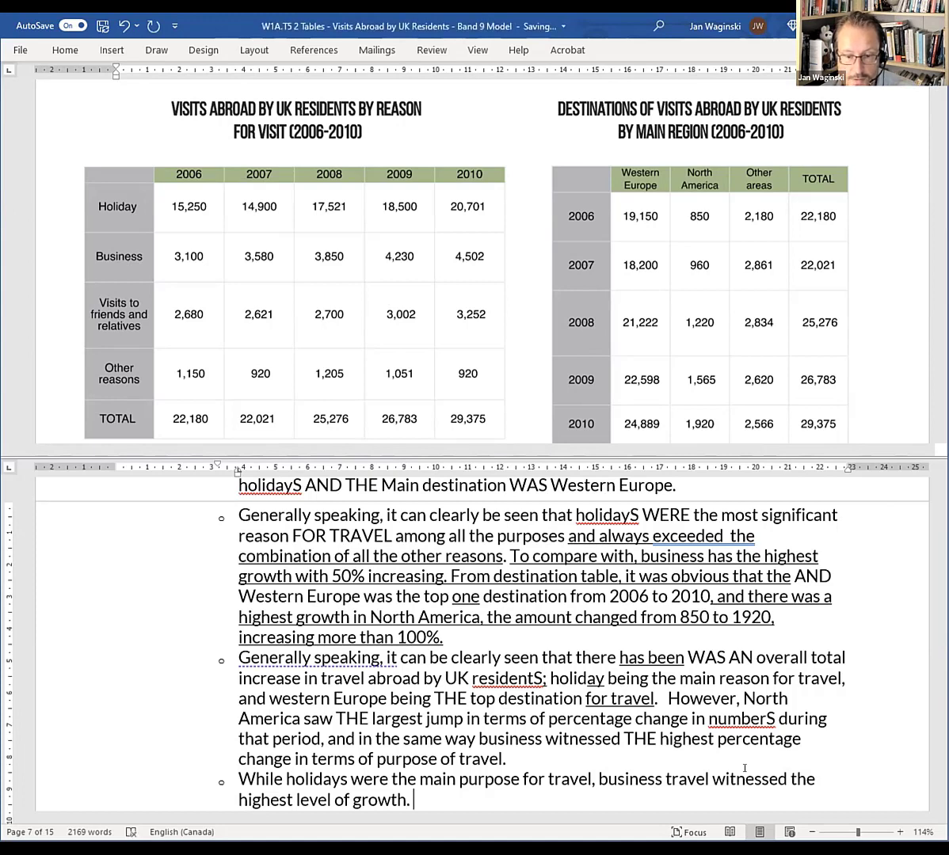
pyautogui.scroll(-1, 638, 681)
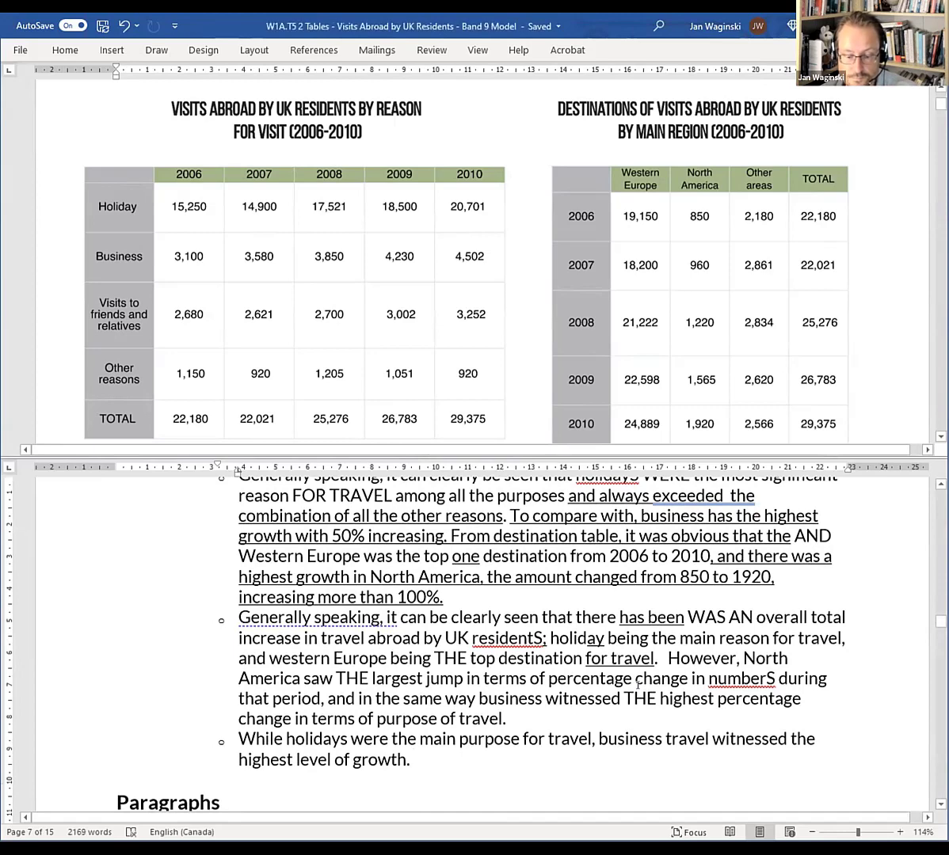
# Add 'In terms of destinations, WE was the prime destination, although NA saw the greatest percentage increase.'
pyautogui.write('In ther')
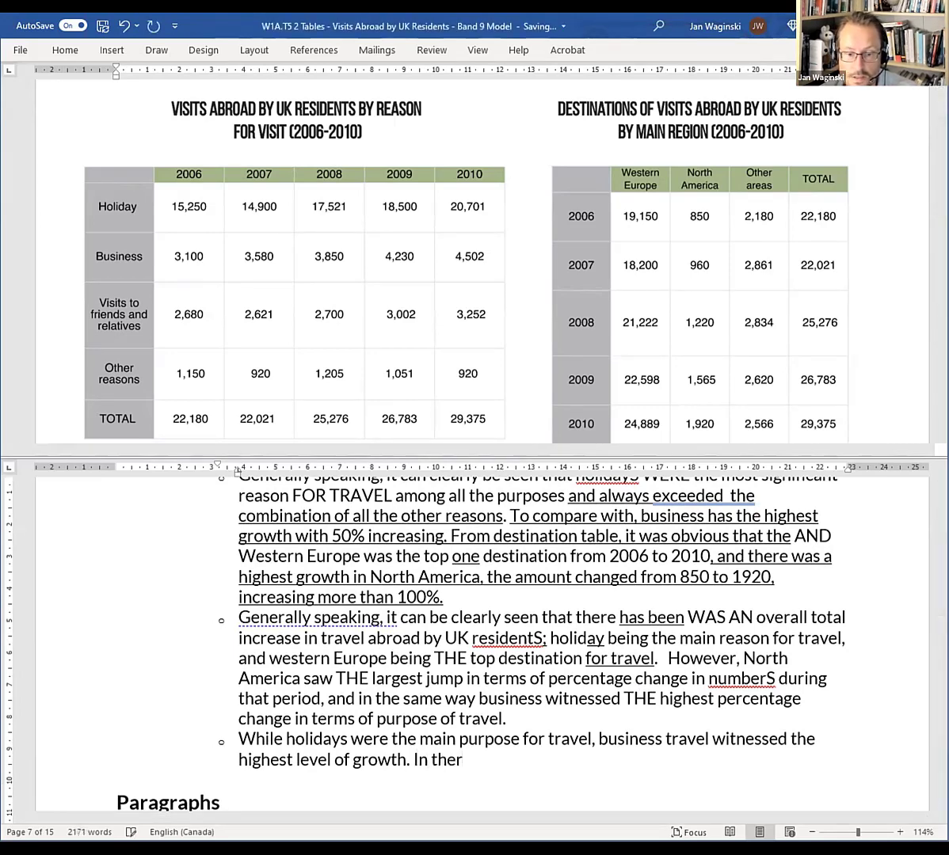
pyautogui.press('BackSpace')
pyautogui.press('BackSpace')
pyautogui.press('BackSpace')
pyautogui.write('erms')
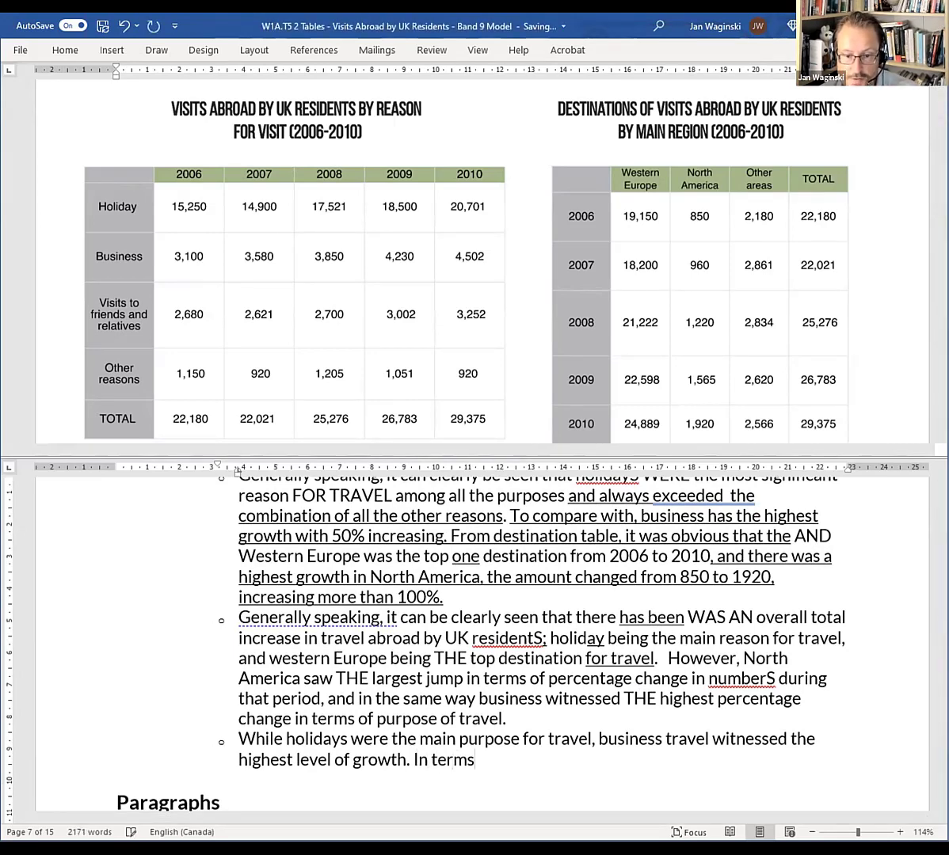
pyautogui.write(' of des')
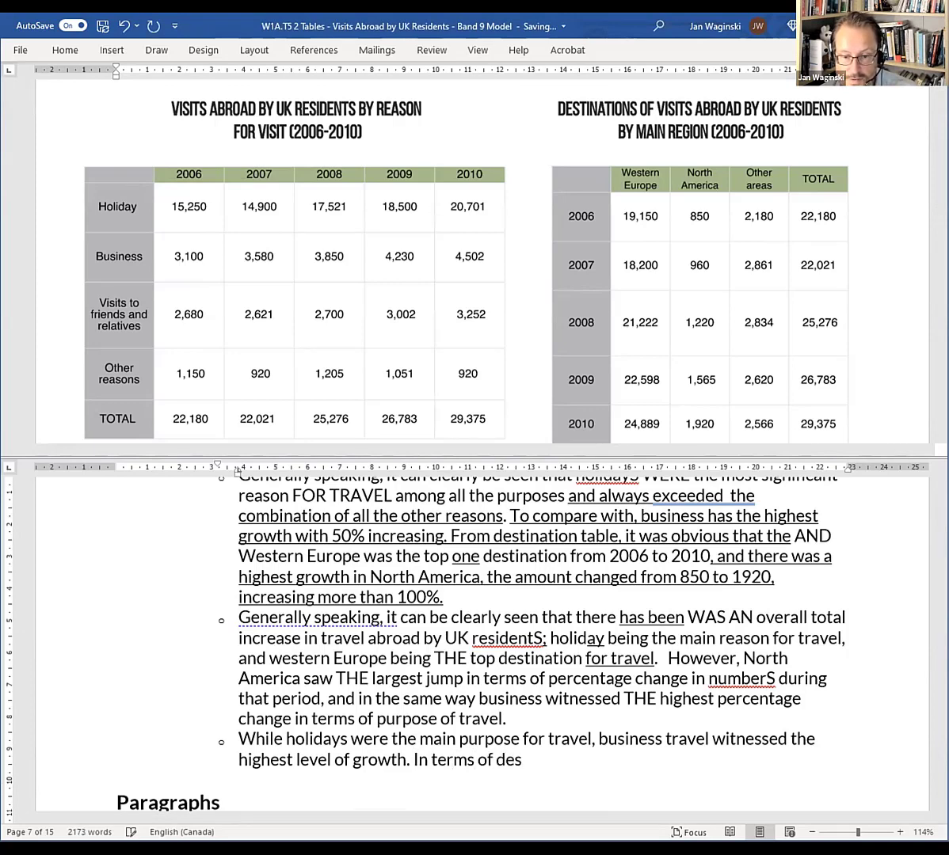
pyautogui.write('tinations')
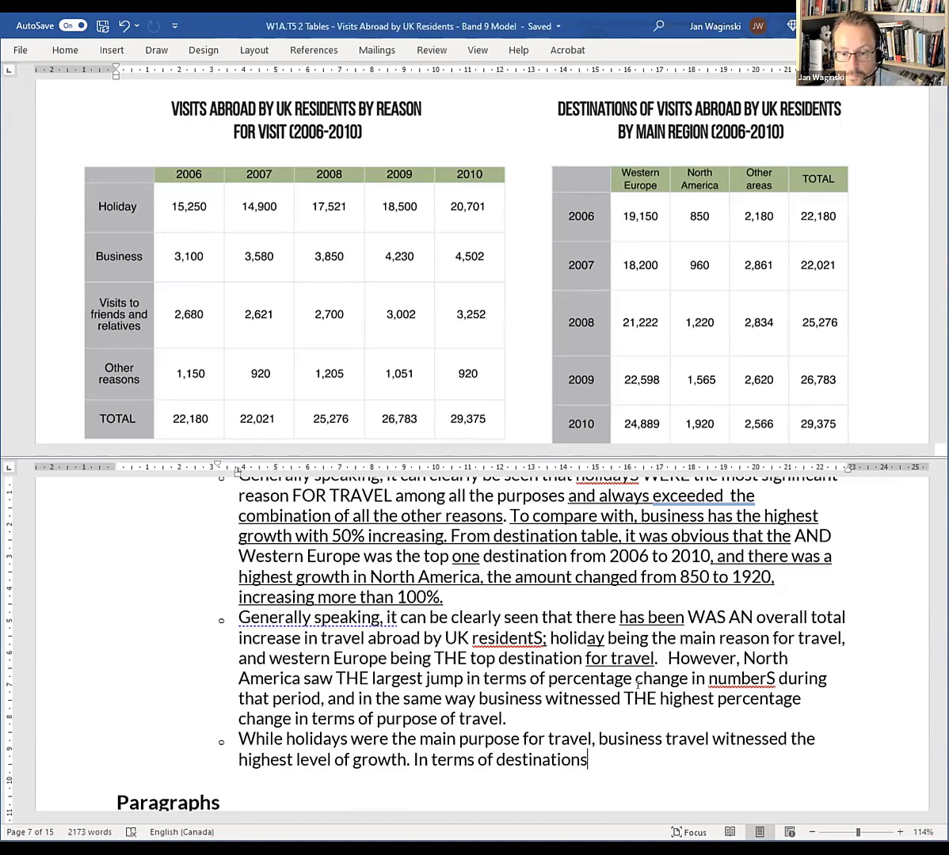
pyautogui.write(', WE')
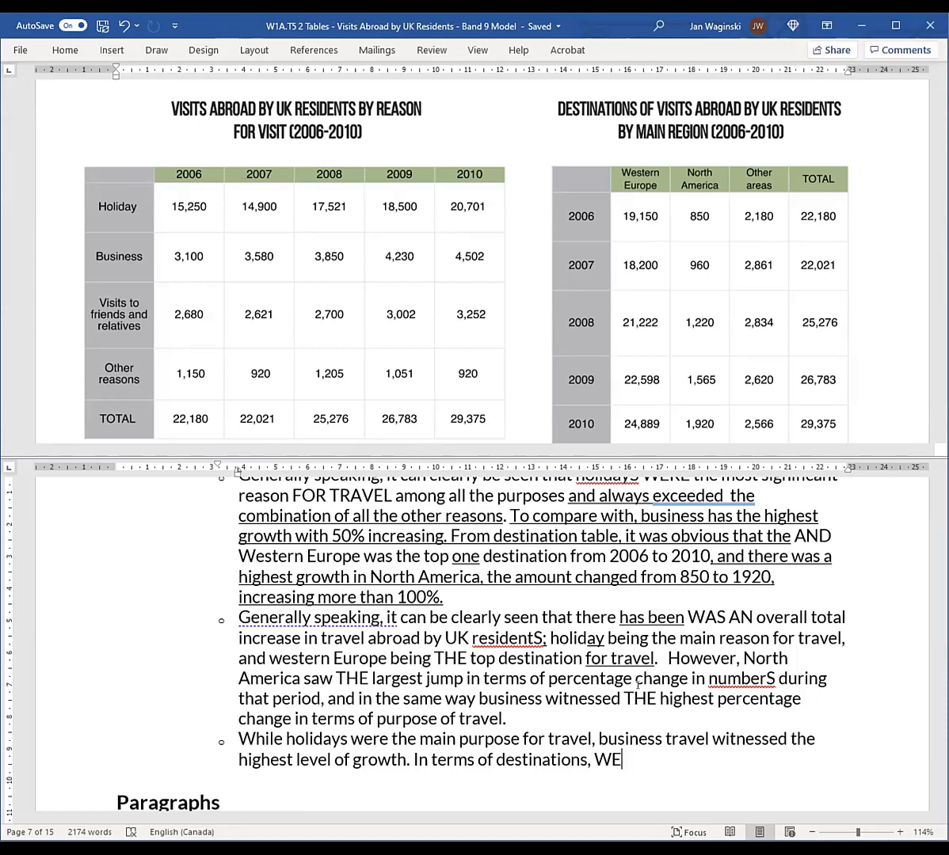
pyautogui.write('was')
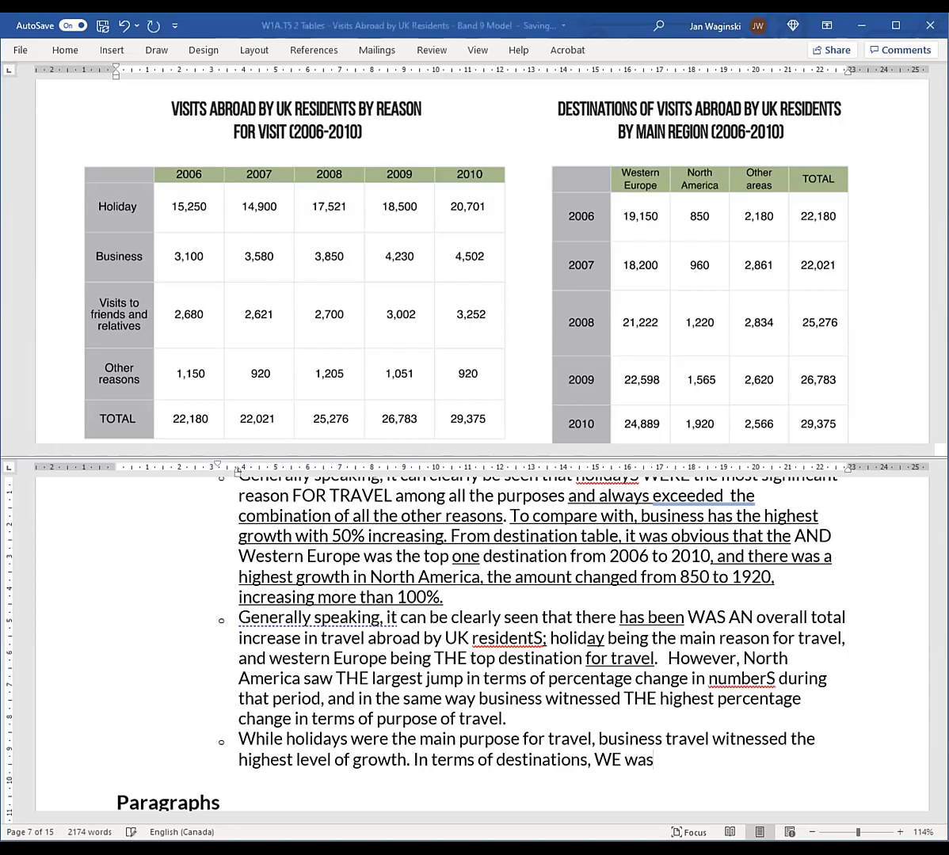
pyautogui.write(' the prime destination')
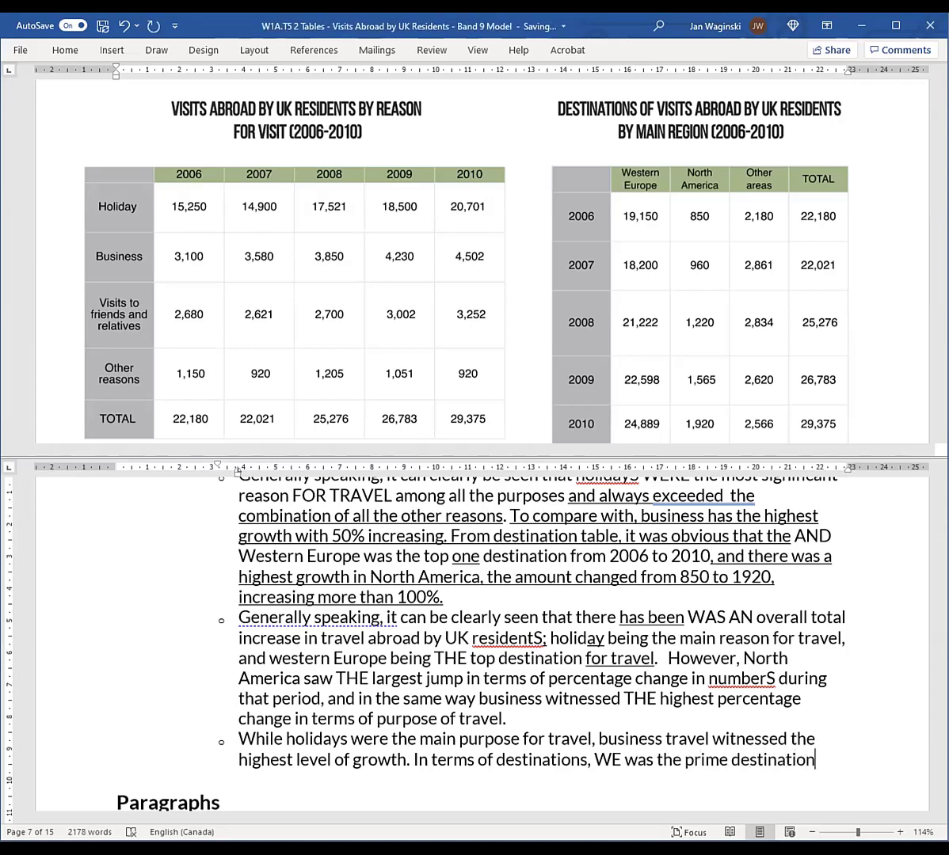
pyautogui.write(', although')
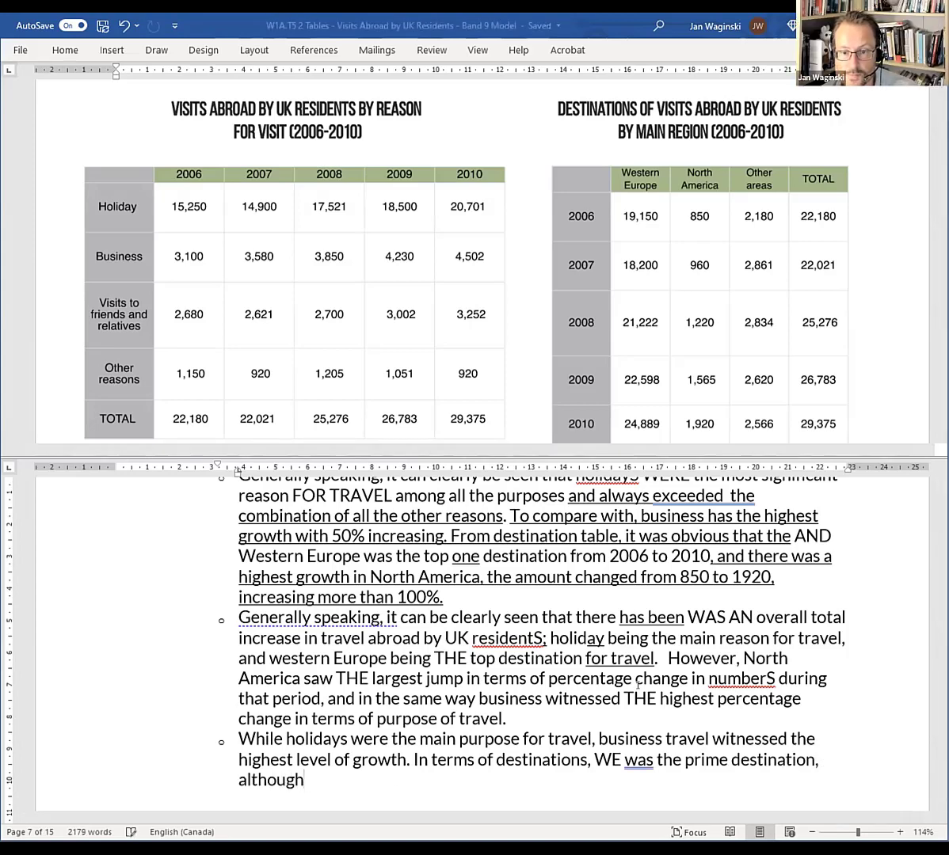
pyautogui.write(' NA')
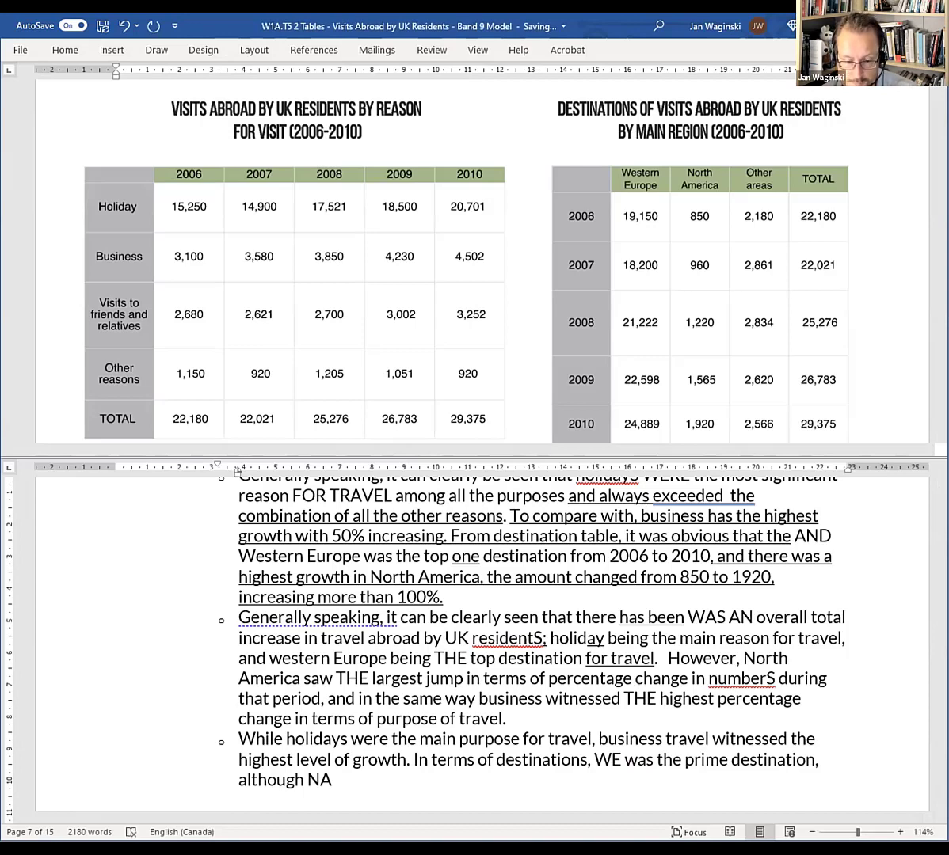
pyautogui.write(' saw the')
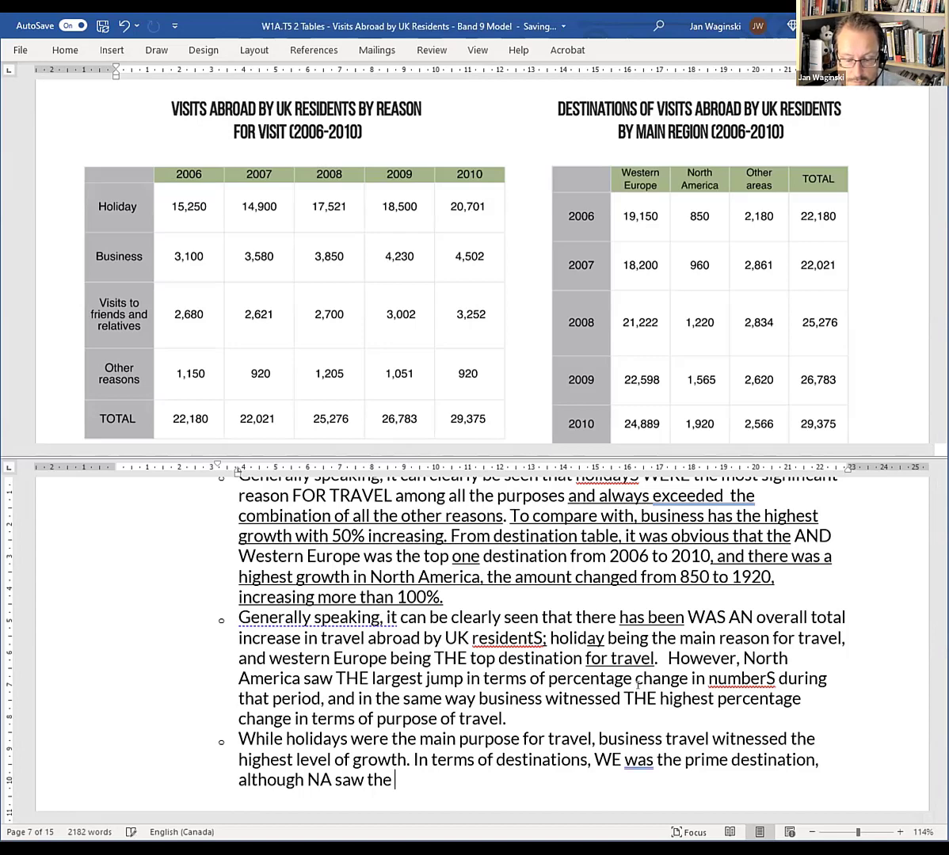
pyautogui.write(' g')
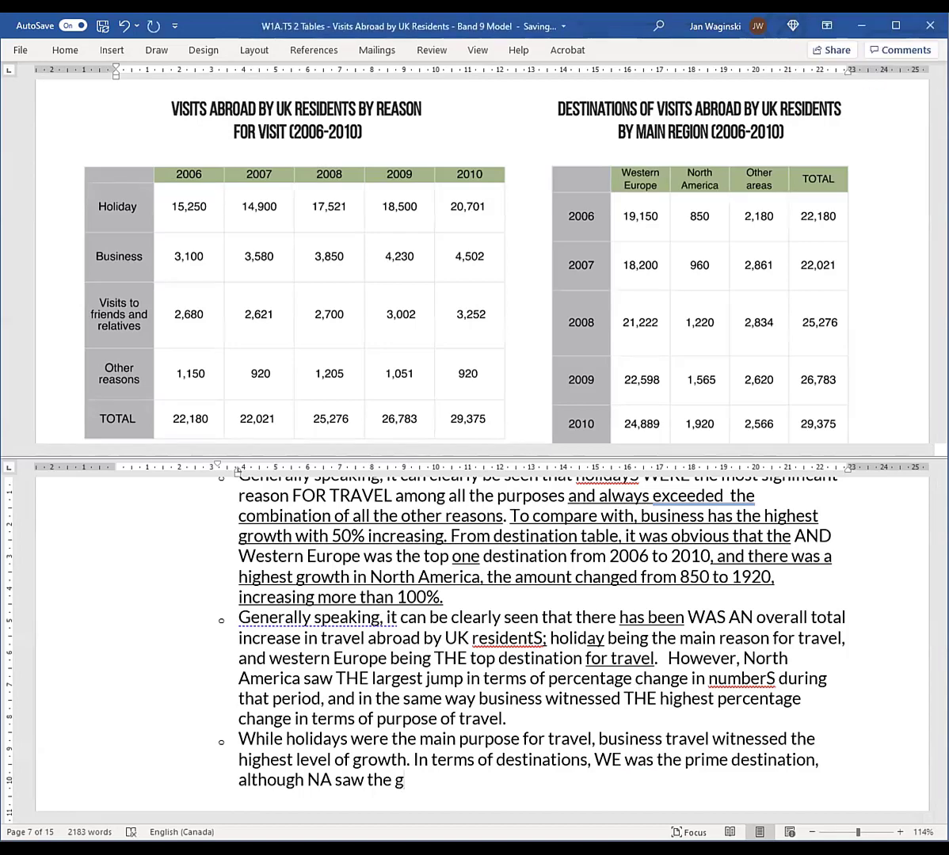
pyautogui.write('reatest perce')
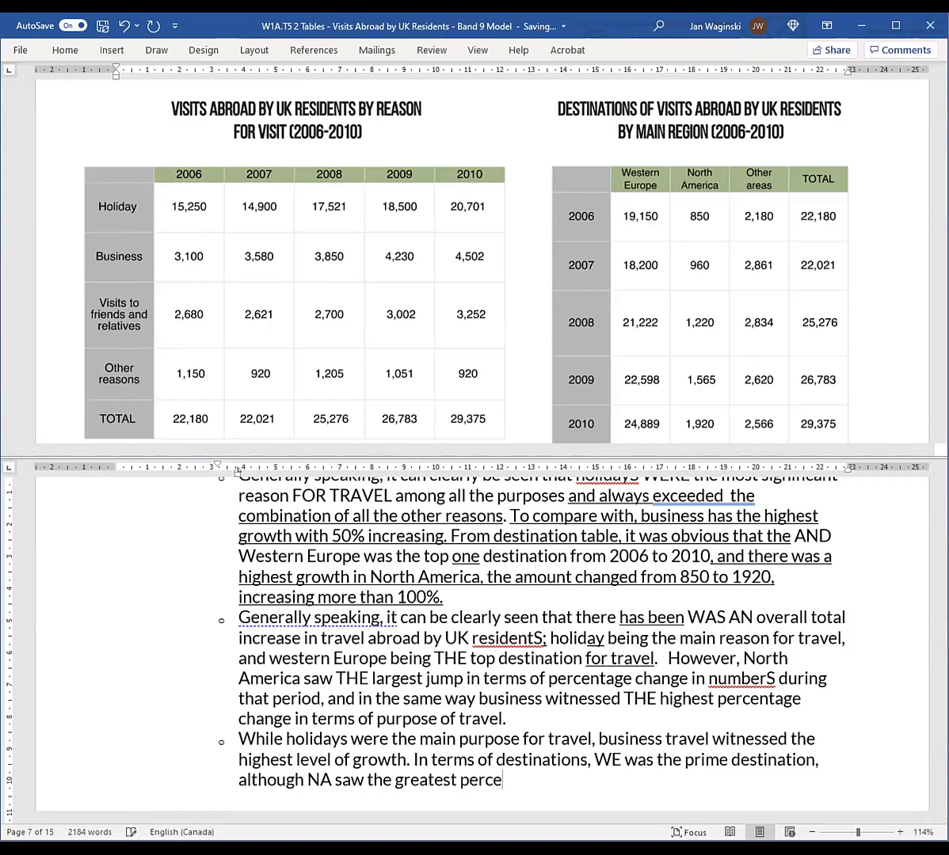
pyautogui.write('ntage increase.')
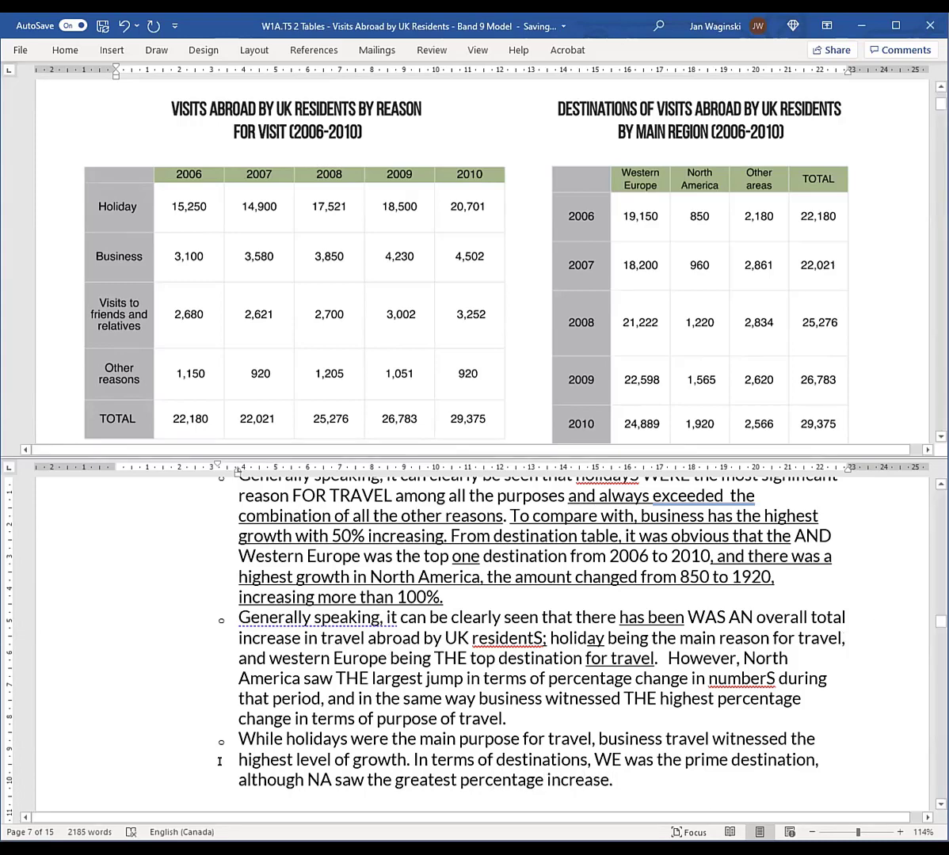
# Replace the word 'prime' with 'number one' in the third overview
pyautogui.moveTo(233, 759); pyautogui.dragTo(580, 782)
pyautogui.click(366, 774)
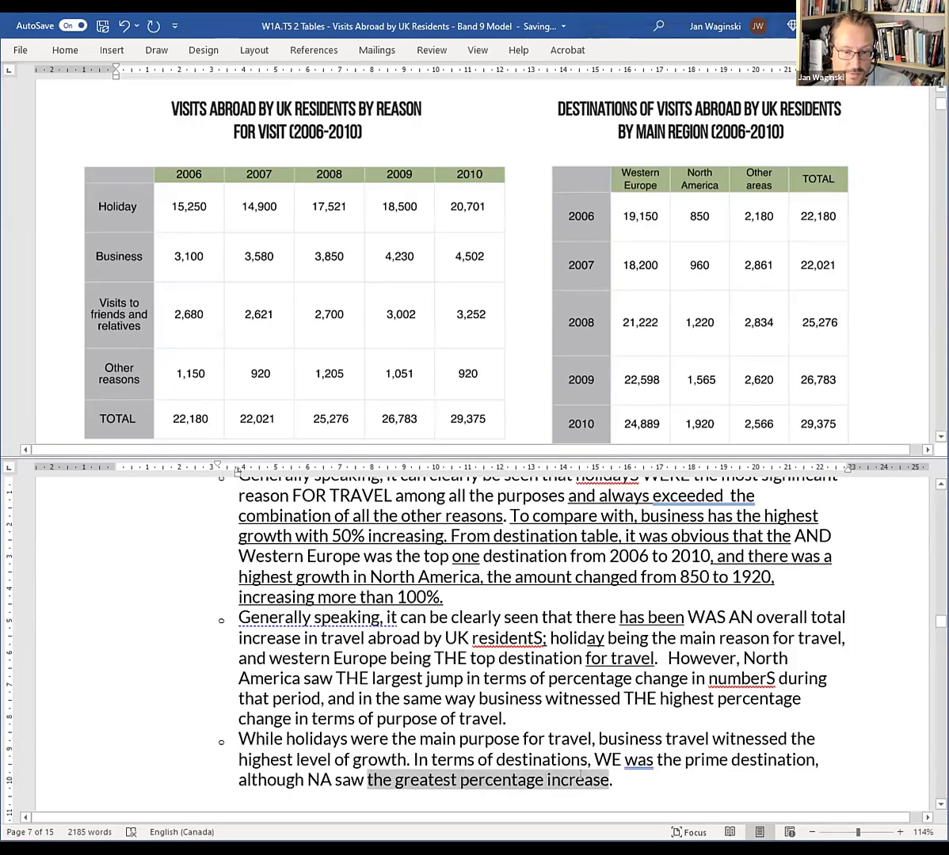
pyautogui.click(583, 781)
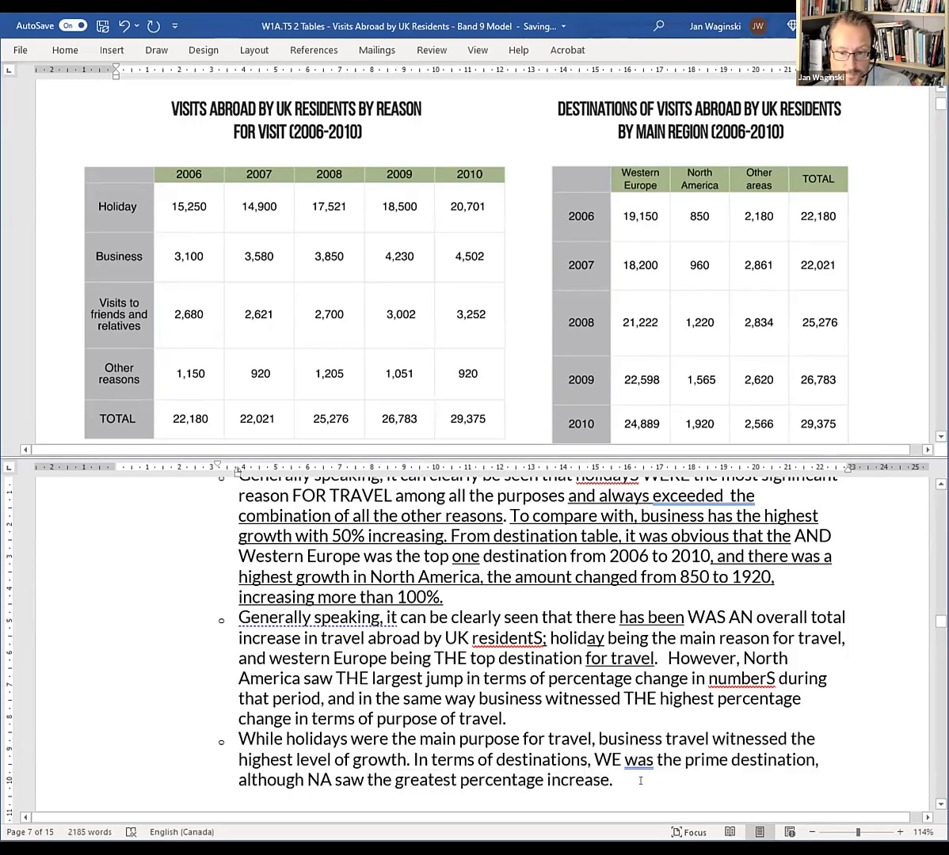
pyautogui.doubleClick(705, 760)
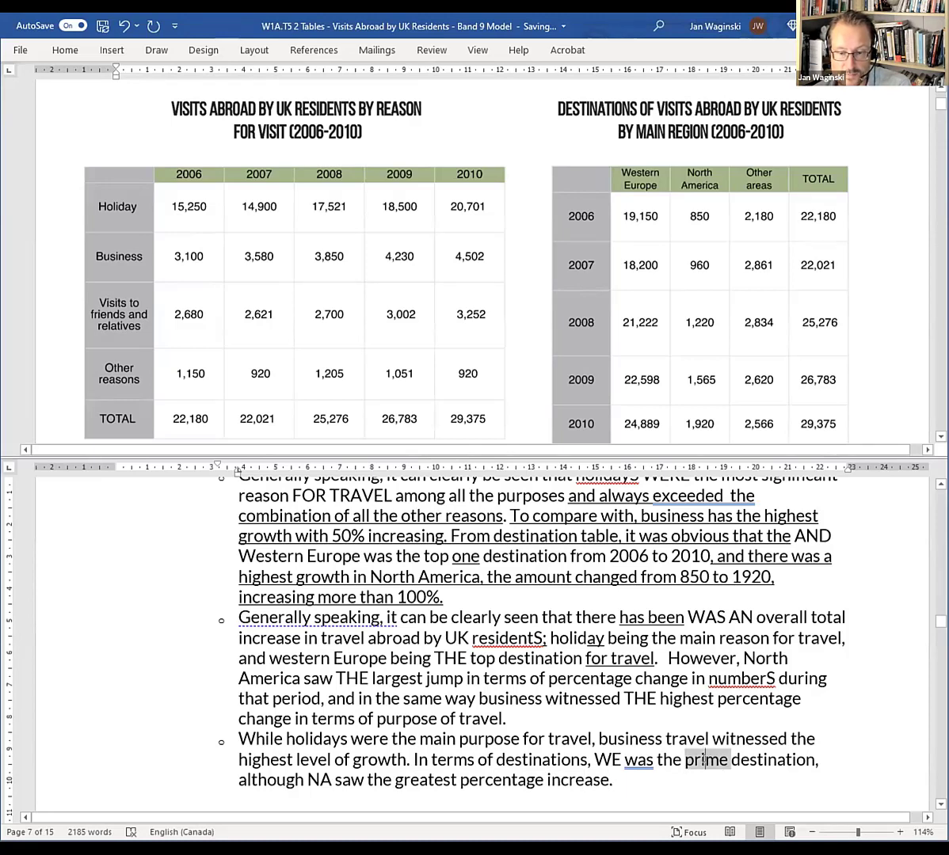
pyautogui.click(670, 781)
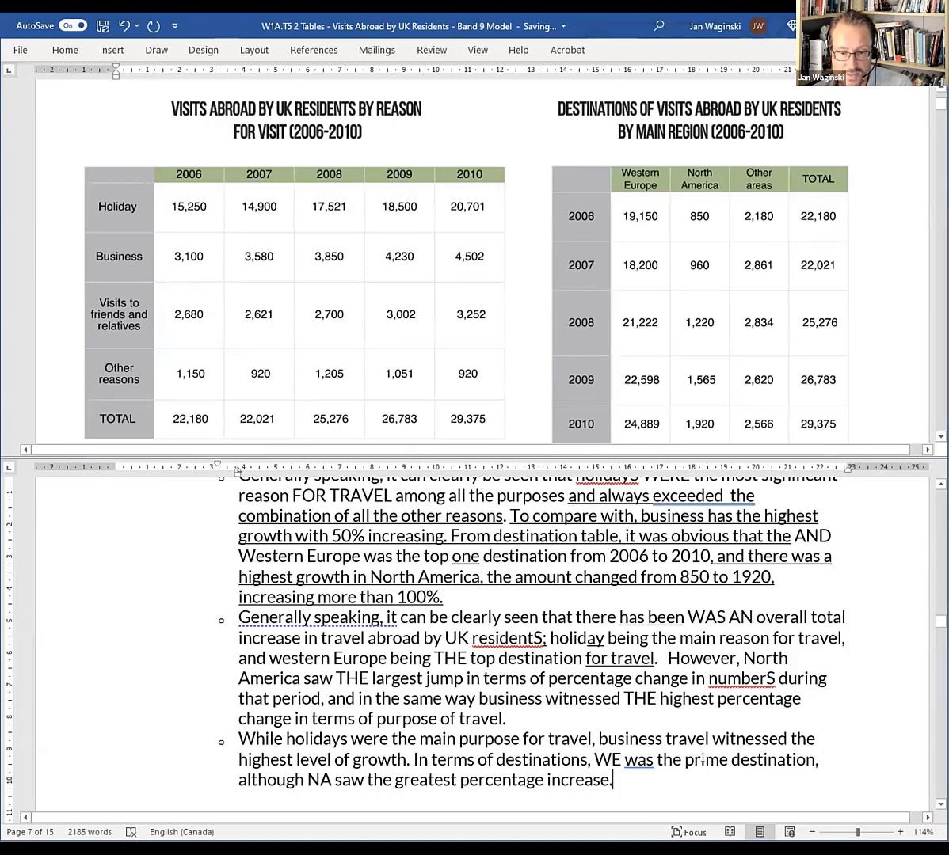
pyautogui.doubleClick(704, 760)
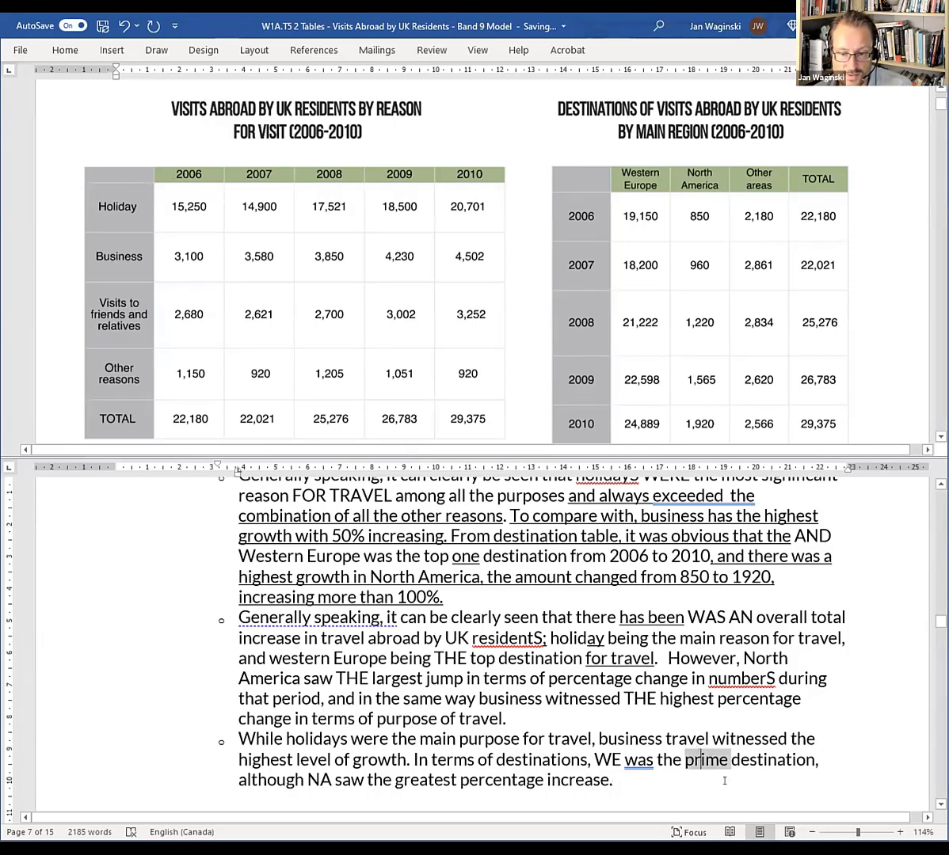
pyautogui.write('number one')
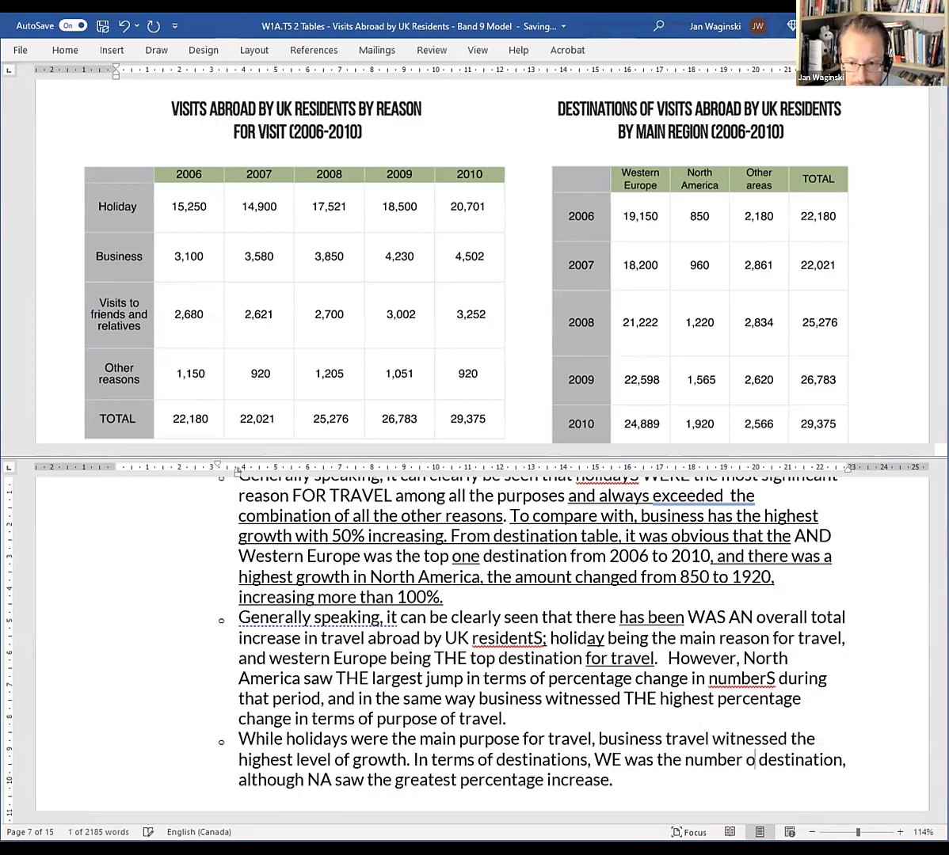
# Paste the prepared two-sentence overview as a new bullet below the third overview
pyautogui.click(887, 775)
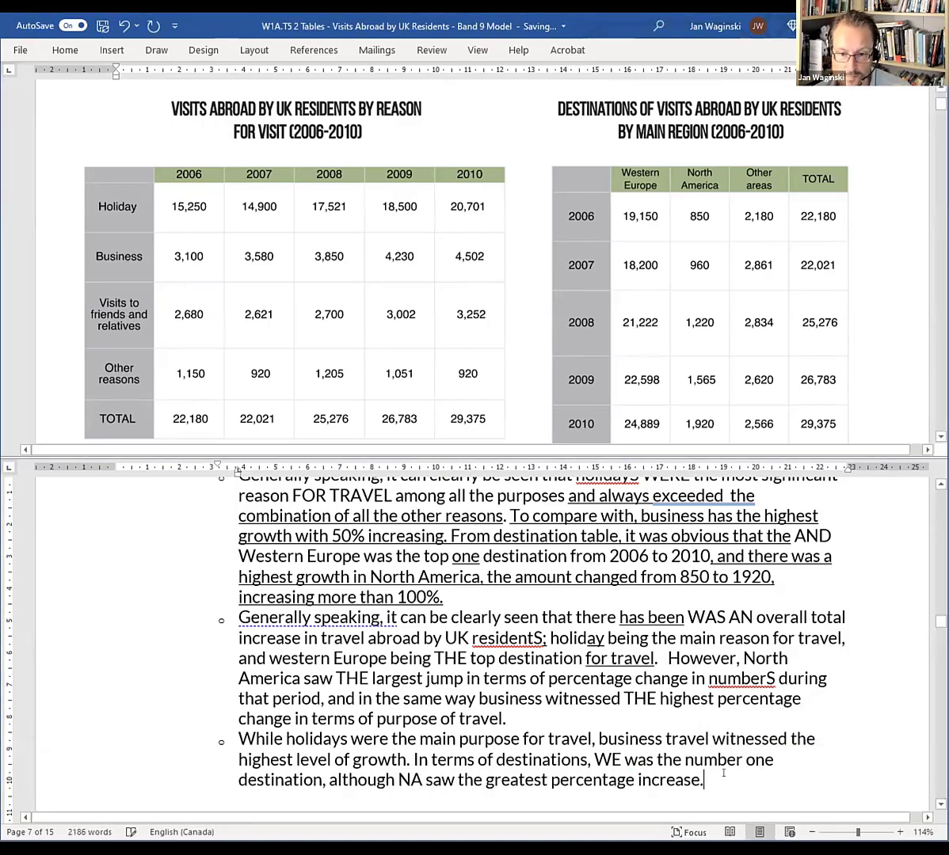
pyautogui.press('Return')
pyautogui.write('Generally speaking, it can clearly be seen that the main reason for UK residents to travel was a holiday, with the largest growth. The main destination for UK travellers was Western Europe, also with the largest growth.')
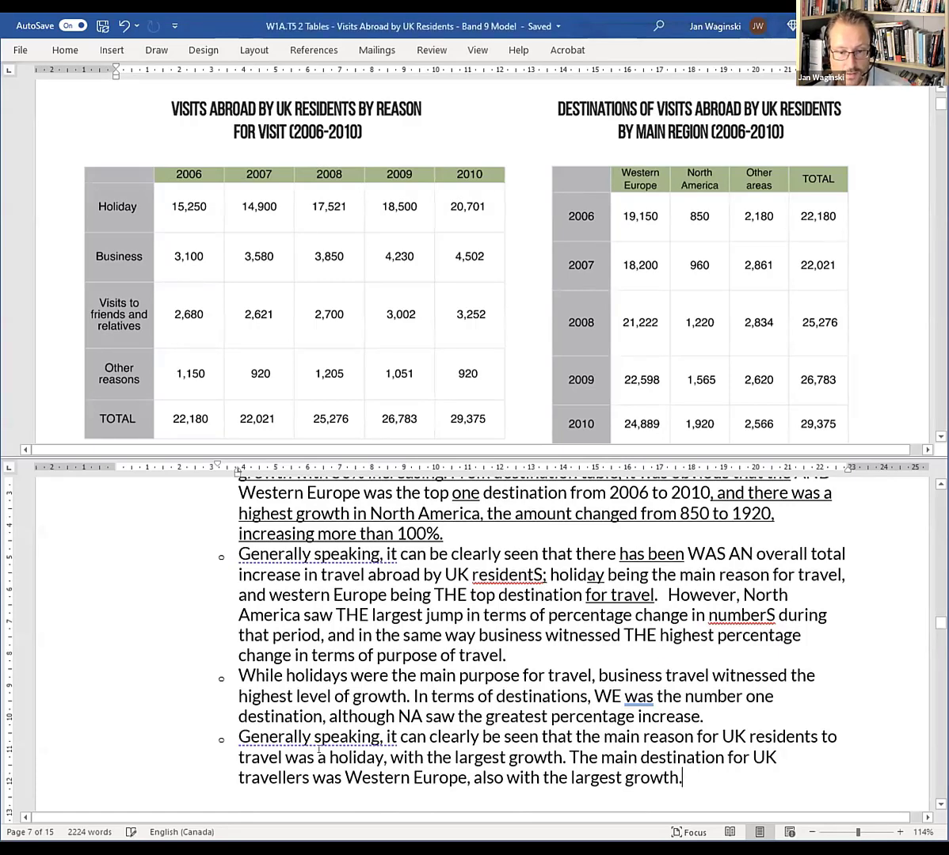
# Scroll down to the Paragraphs notes beneath both data tables
pyautogui.scroll(-5, 320, 749)
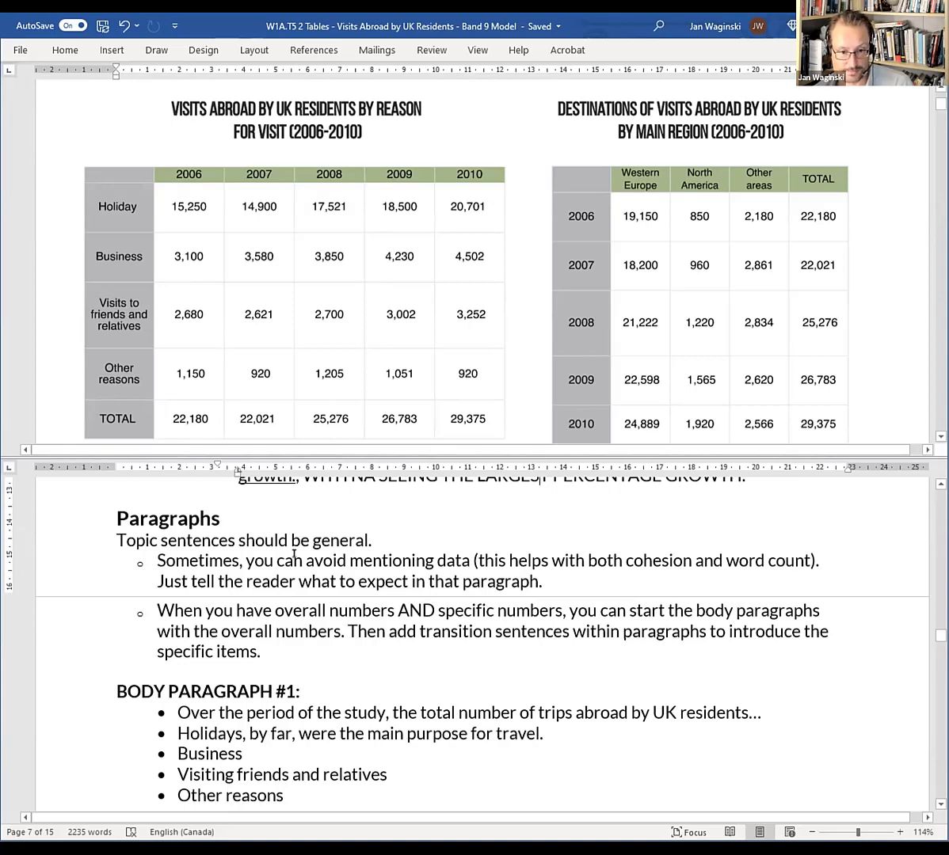
pyautogui.click(346, 712)
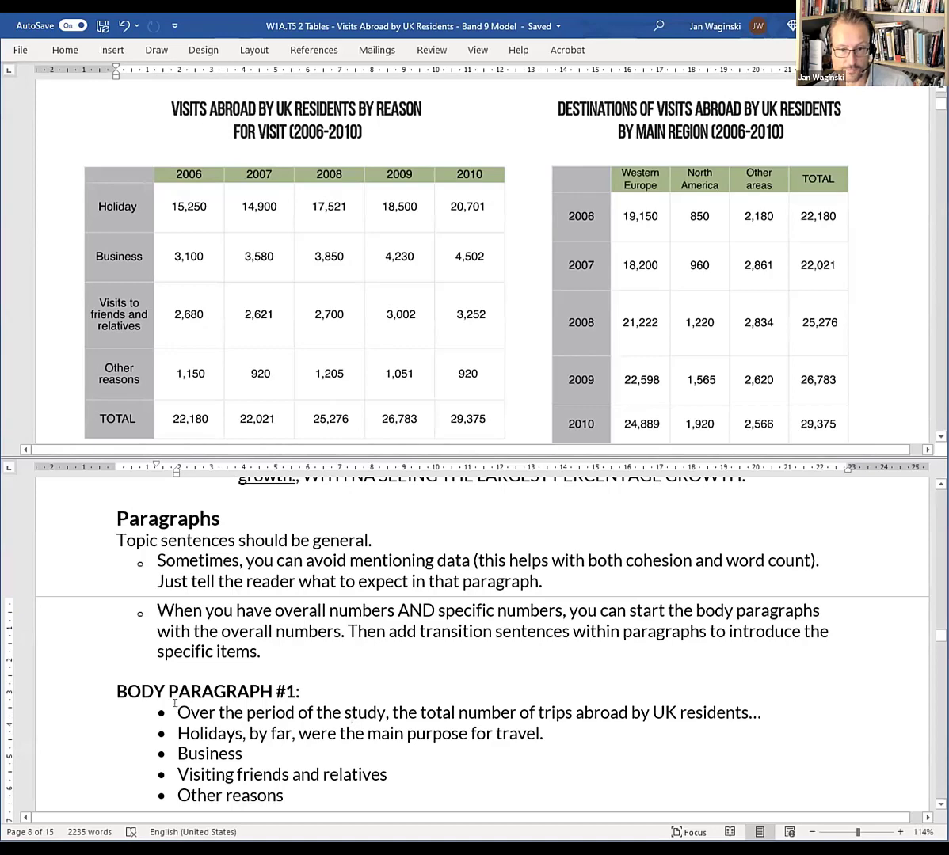
pyautogui.moveTo(178, 713); pyautogui.dragTo(765, 713)
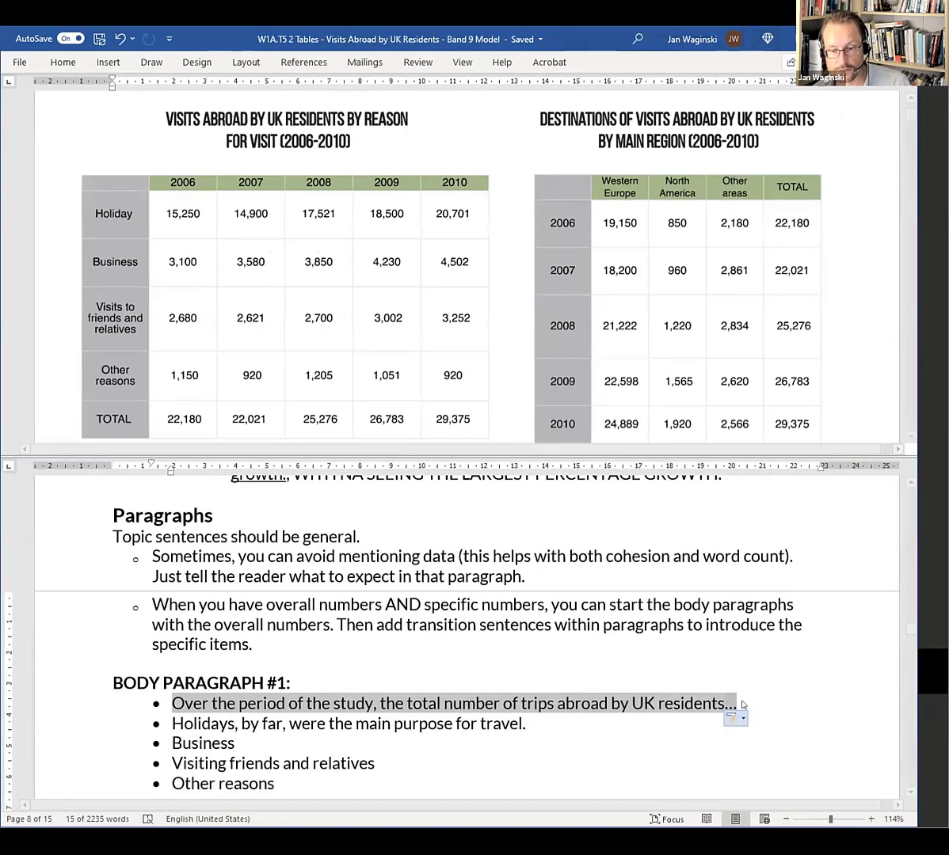
pyautogui.press('Up')
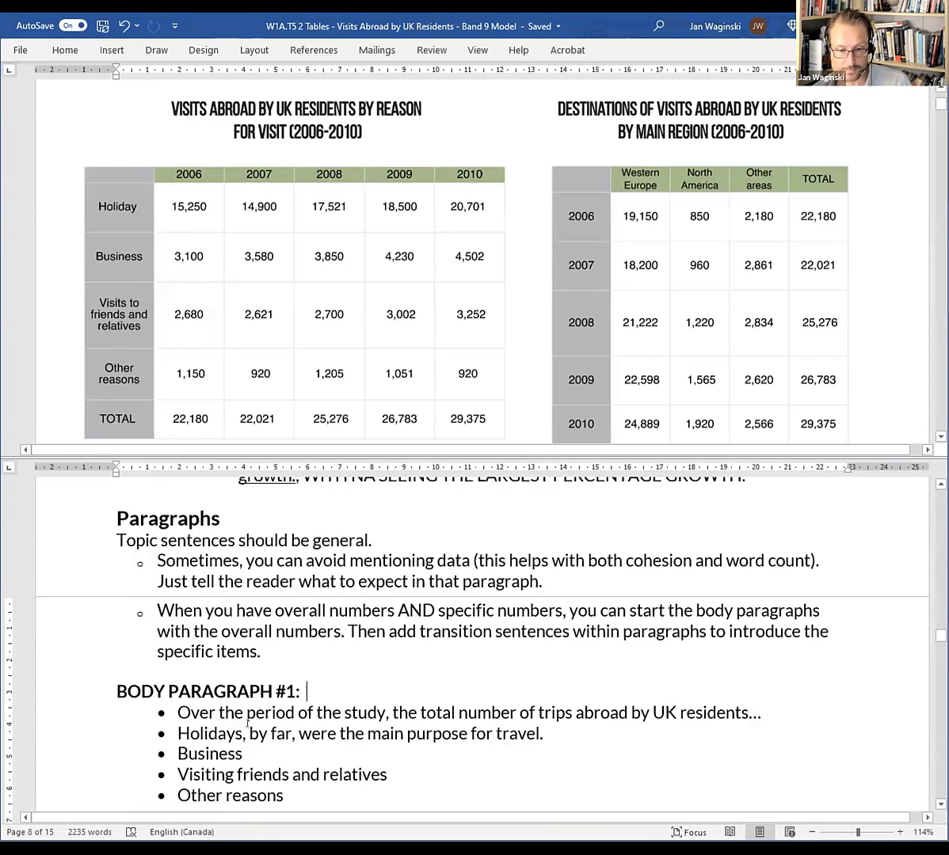
pyautogui.moveTo(178, 733); pyautogui.dragTo(268, 734)
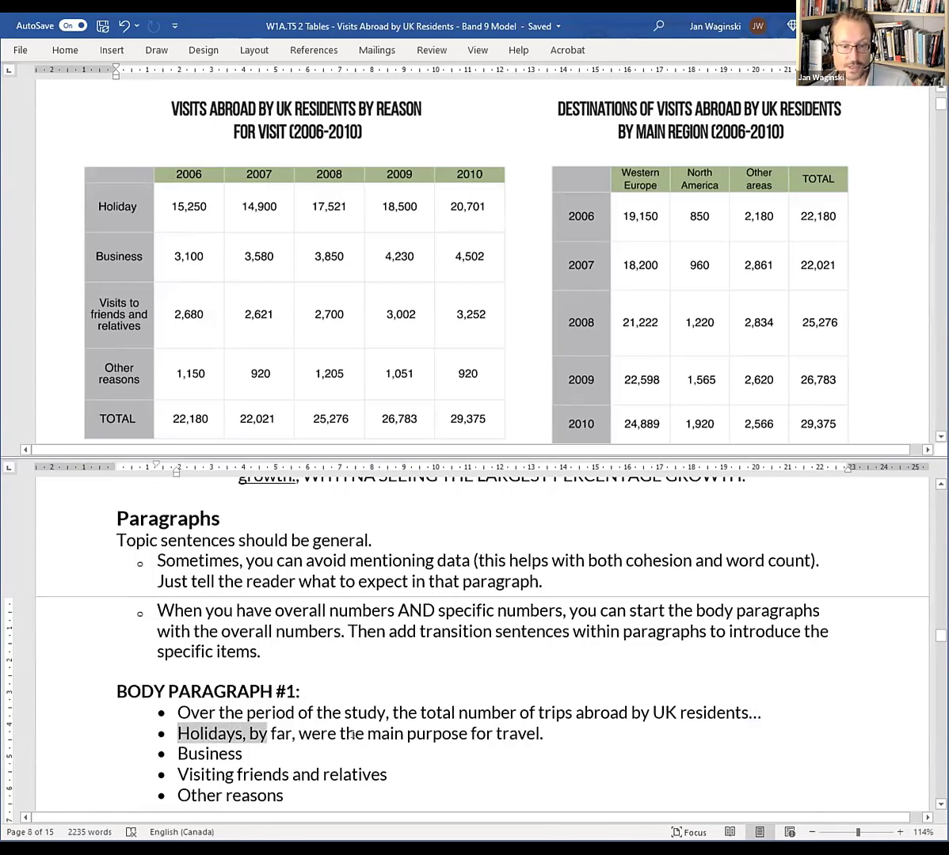
pyautogui.moveTo(352, 735); pyautogui.dragTo(544, 738)
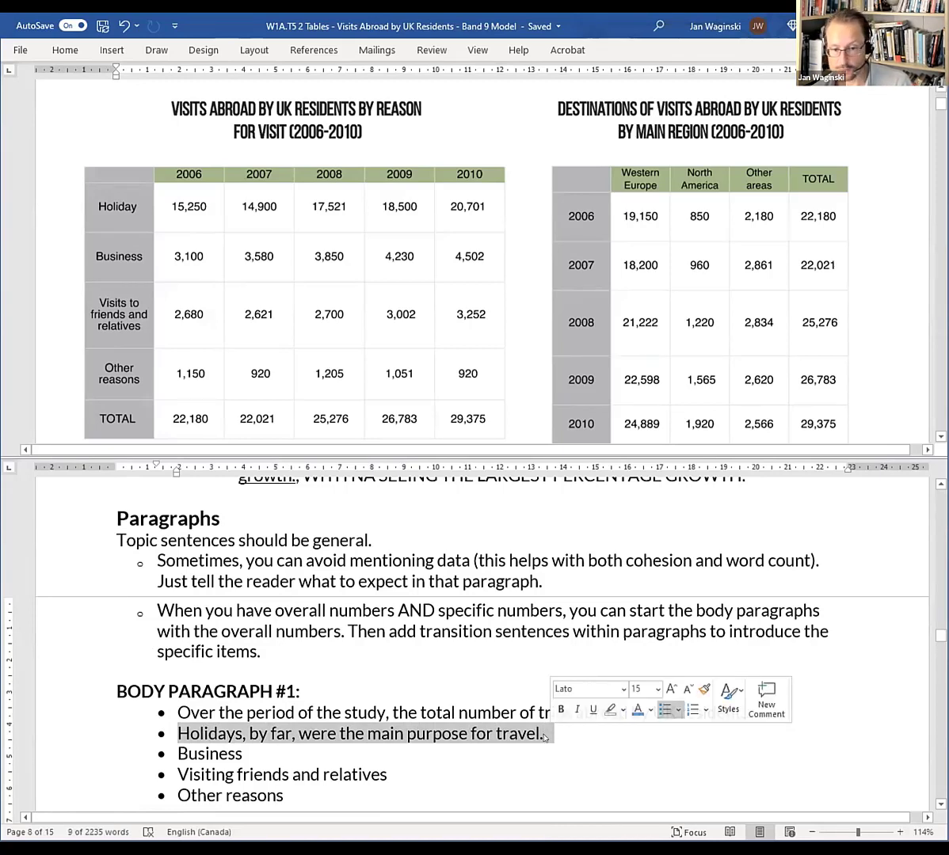
pyautogui.click(544, 737)
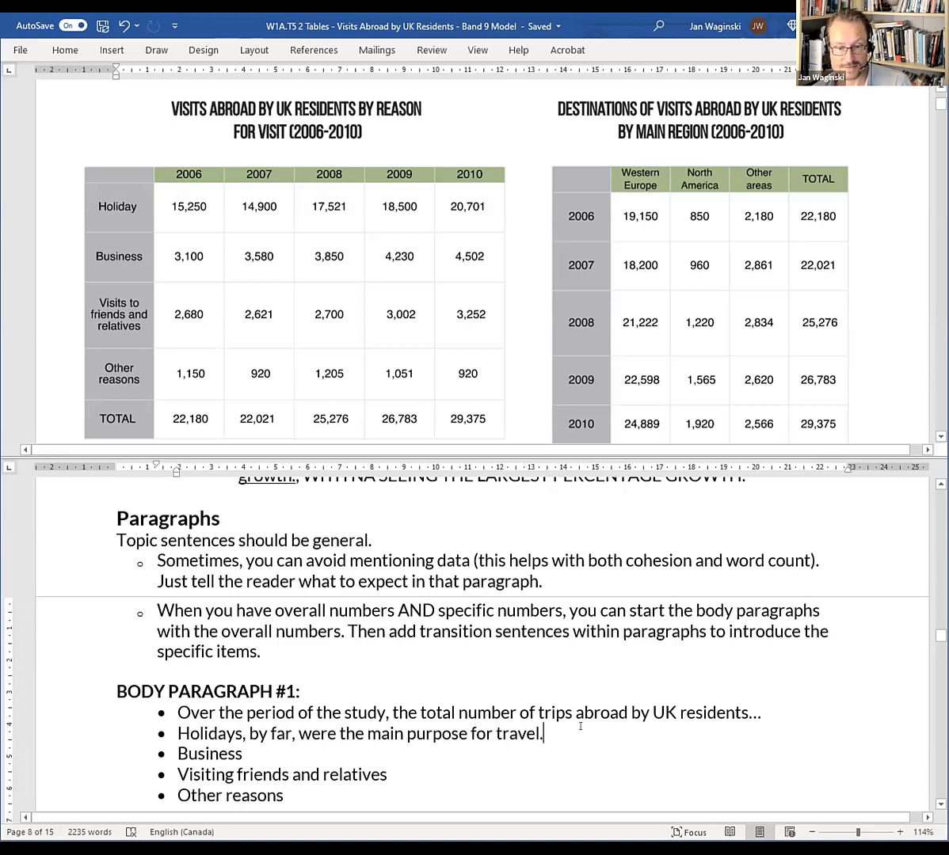
pyautogui.doubleClick(223, 753)
pyautogui.click(237, 754)
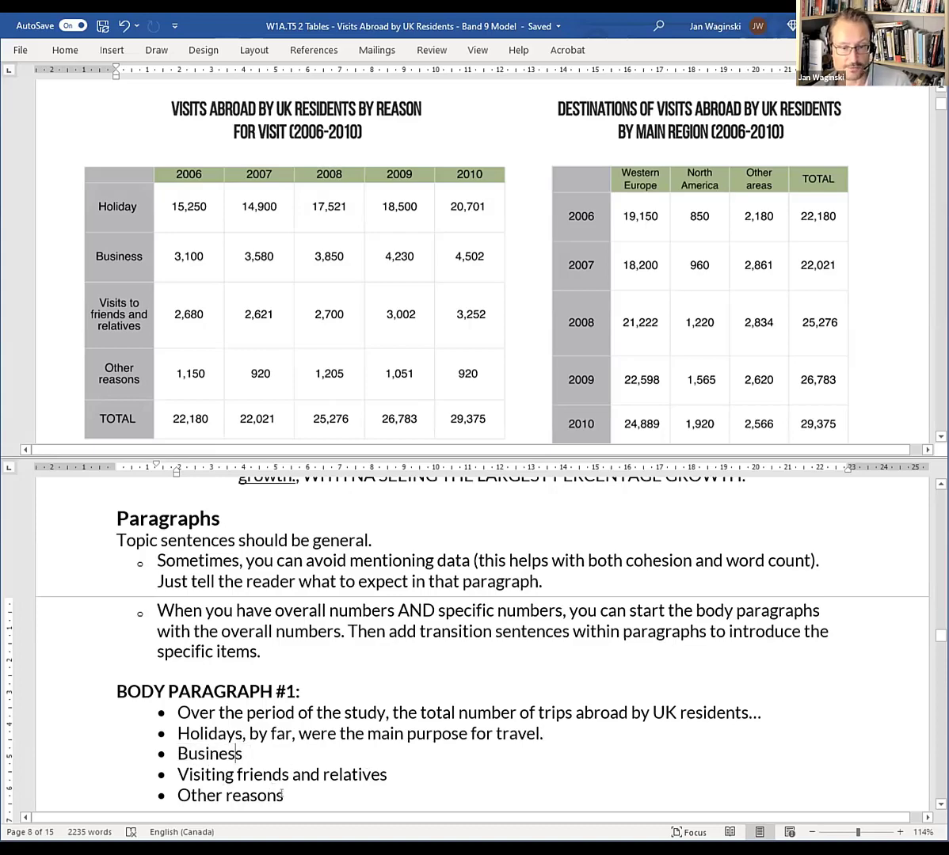
# Scroll to Body Paragraph #2 and highlight its Western Europe, North America and Other areas bullets
pyautogui.scroll(-3, 443, 654)
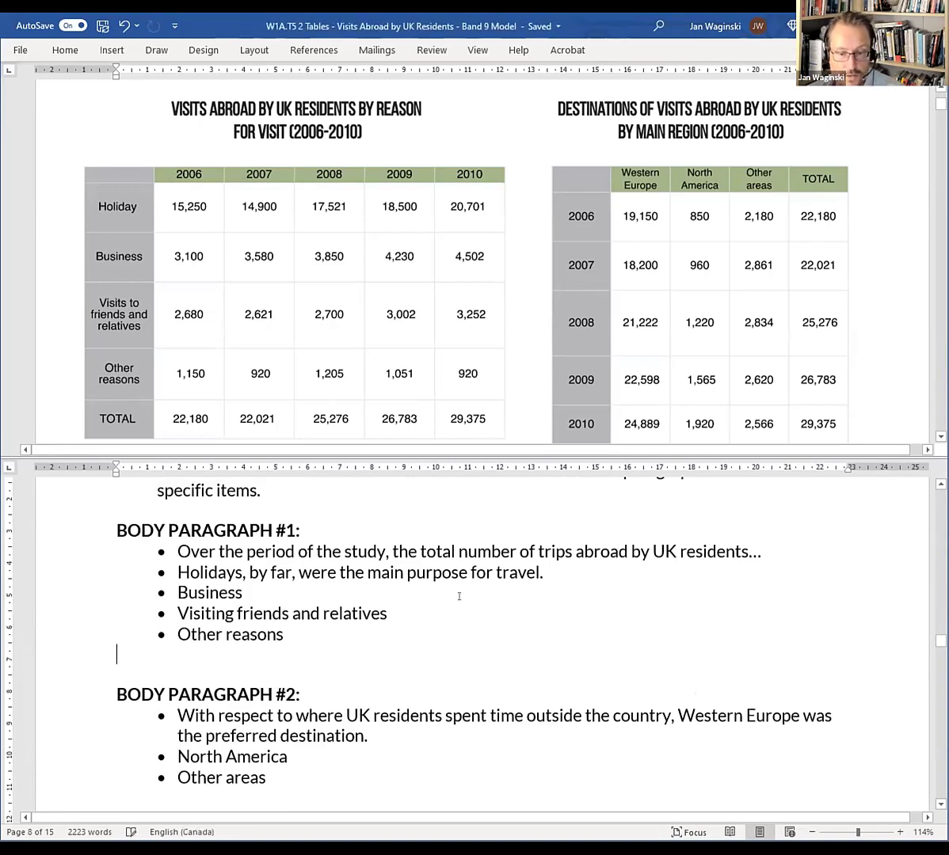
pyautogui.click(380, 736)
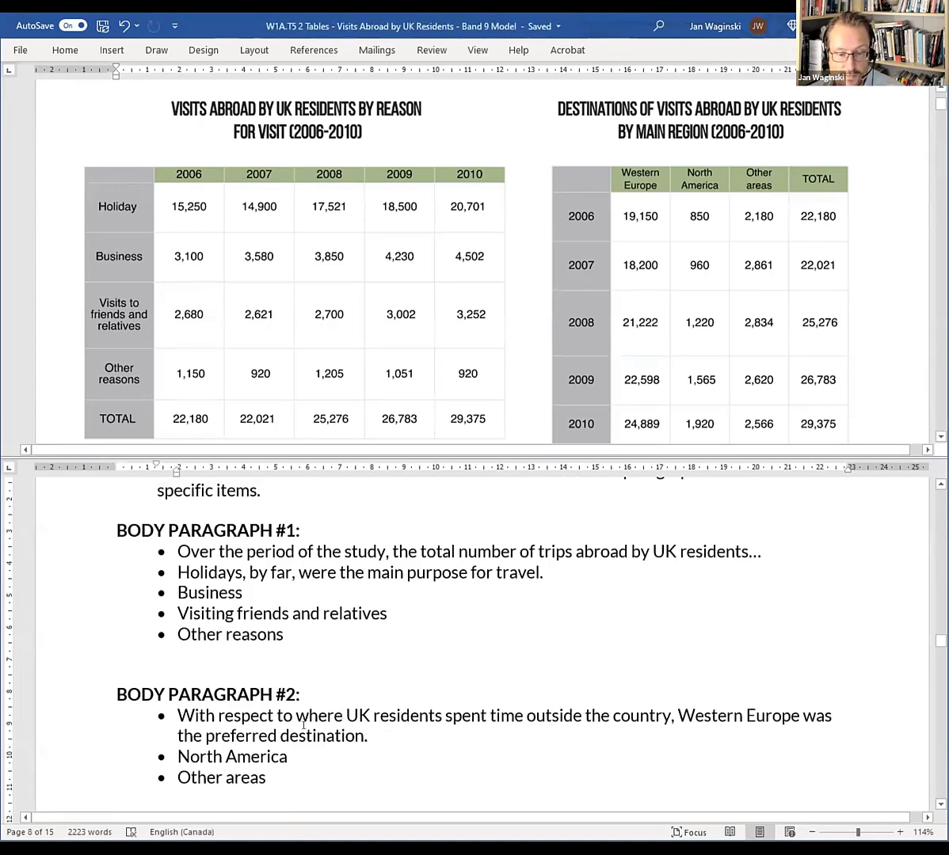
pyautogui.moveTo(179, 712); pyautogui.dragTo(366, 736)
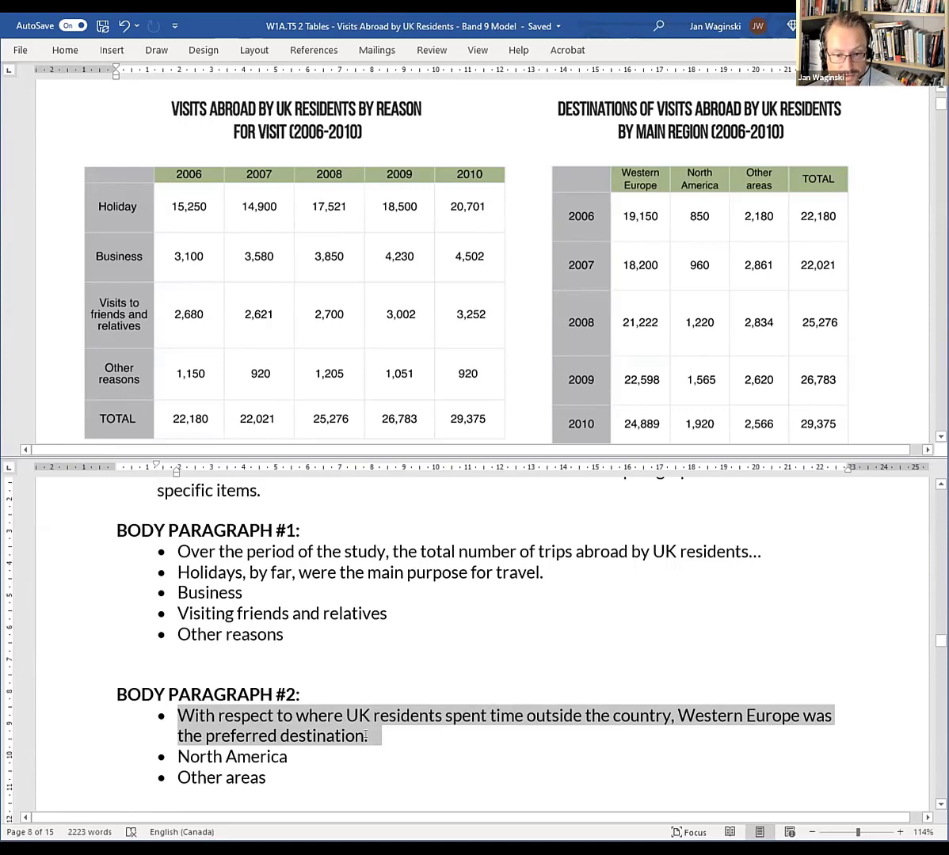
pyautogui.click(333, 735)
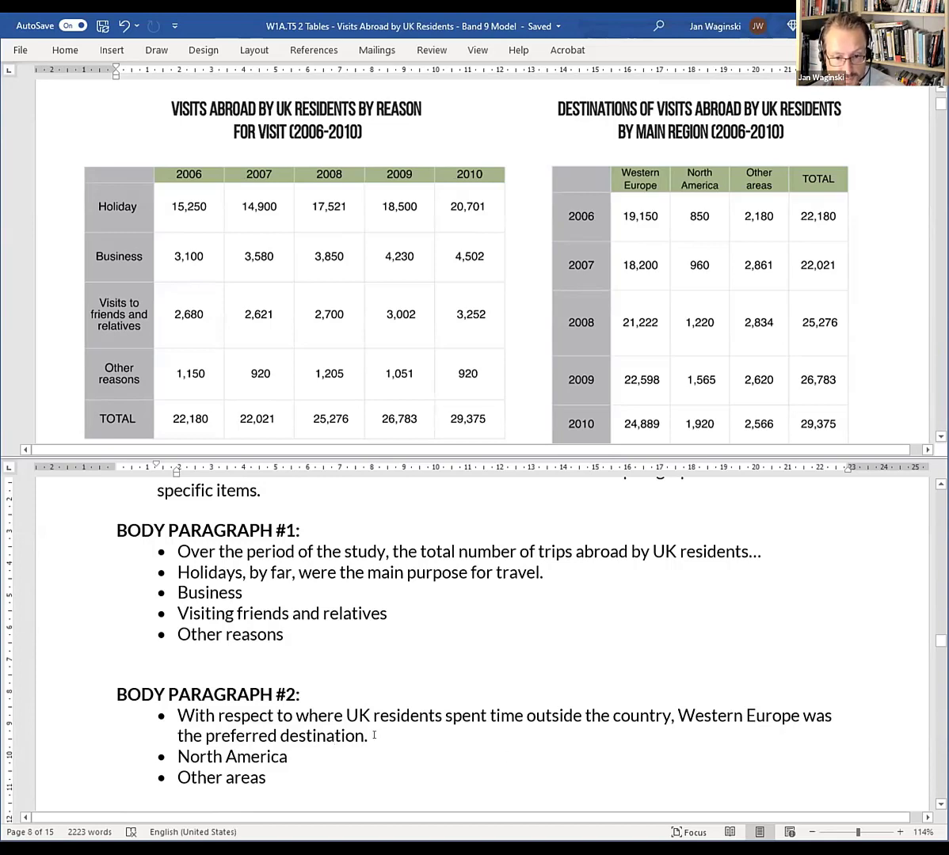
pyautogui.moveTo(270, 757); pyautogui.dragTo(197, 749)
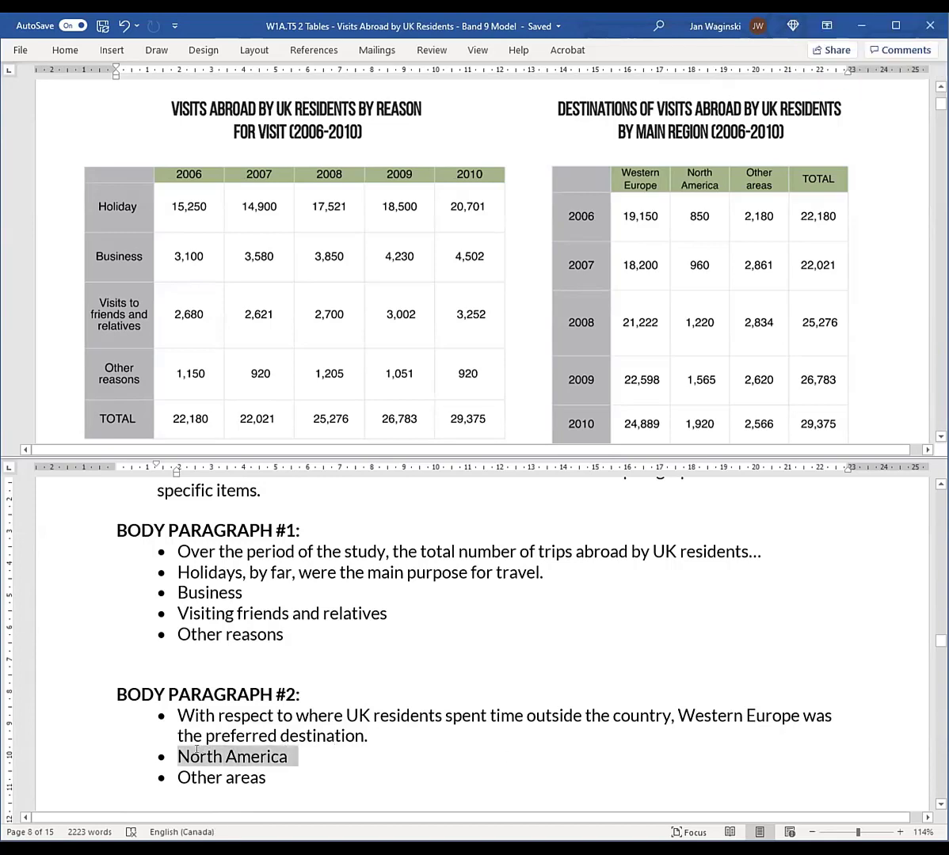
pyautogui.moveTo(270, 778); pyautogui.dragTo(198, 770)
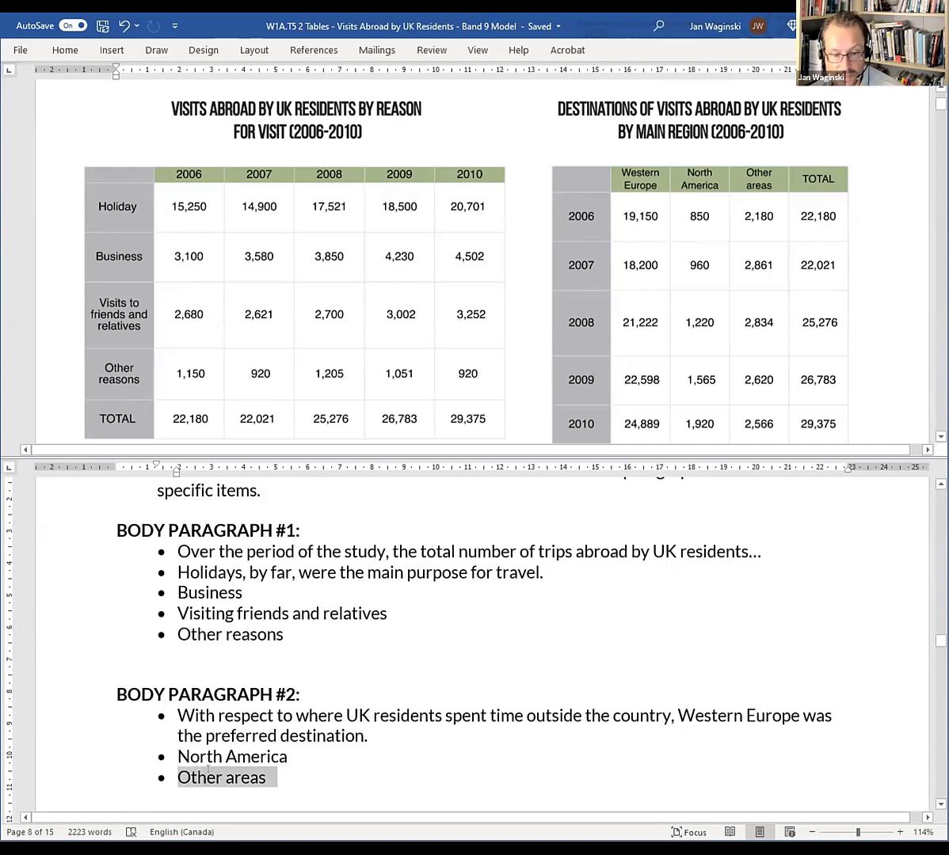
pyautogui.click(208, 773)
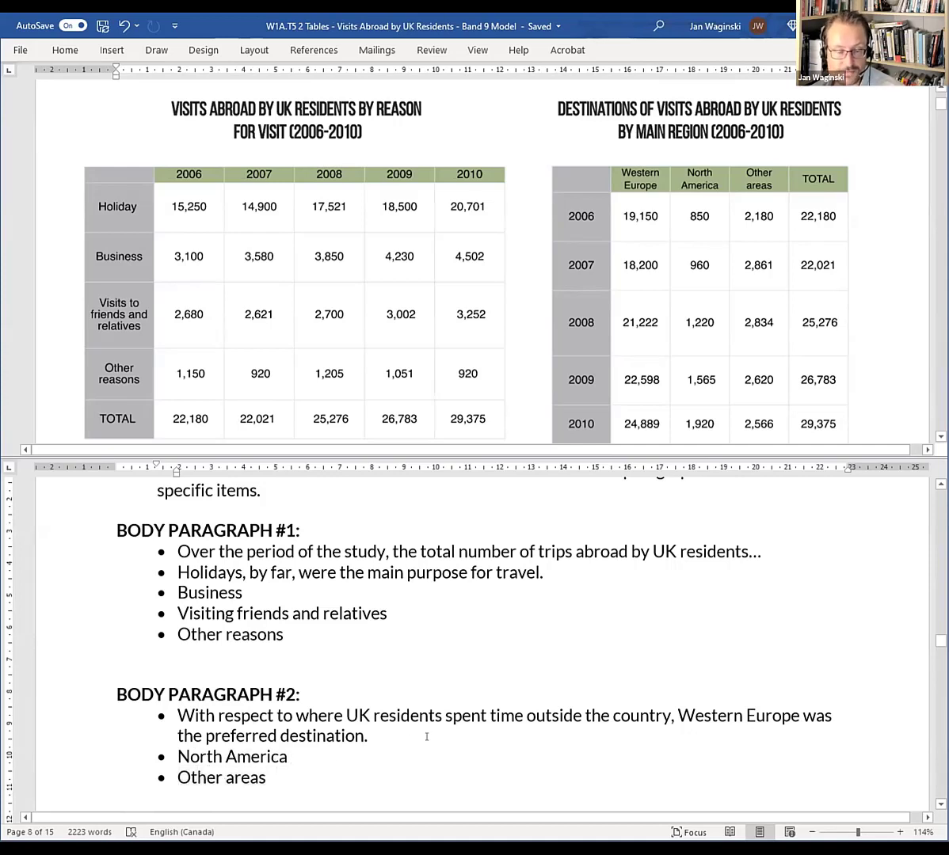